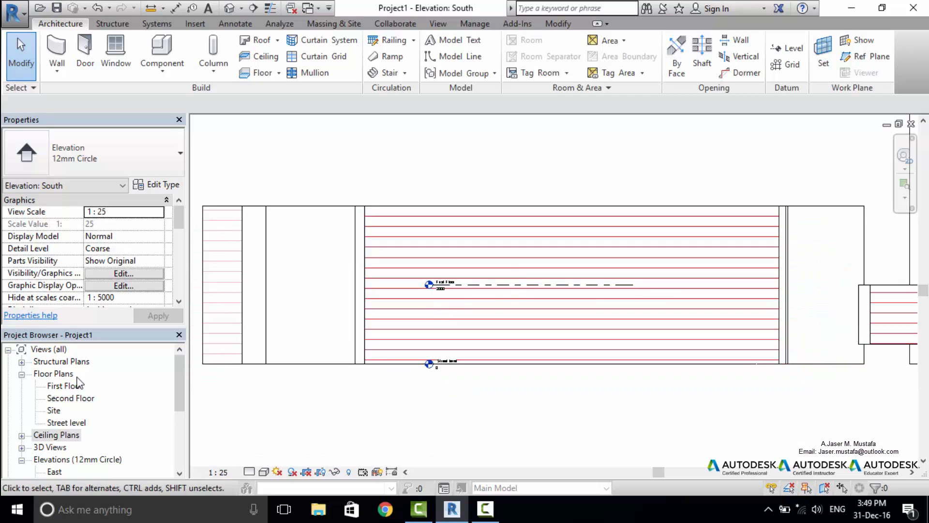
Open the Street level floor plan and zoom to its walls.
{"action": "double_click", "coordinate": [65, 386]}
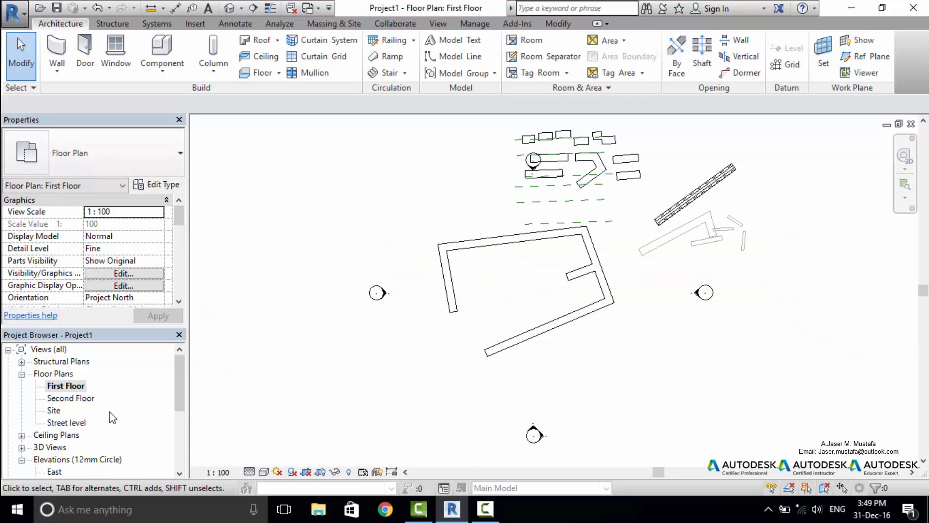
{"action": "left_click", "coordinate": [71, 398]}
{"action": "double_click", "coordinate": [73, 423]}
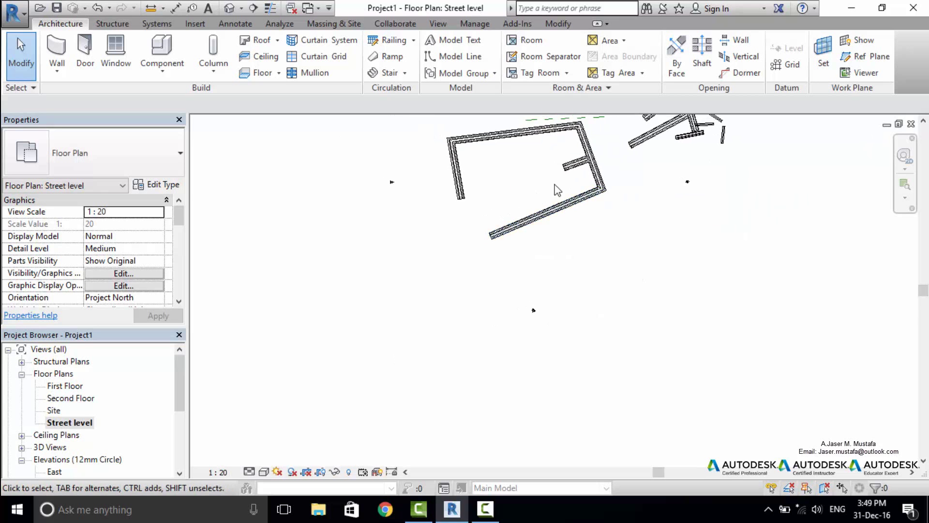
{"action": "scroll", "coordinate": [556, 184], "scroll_direction": "up", "scroll_amount": 2}
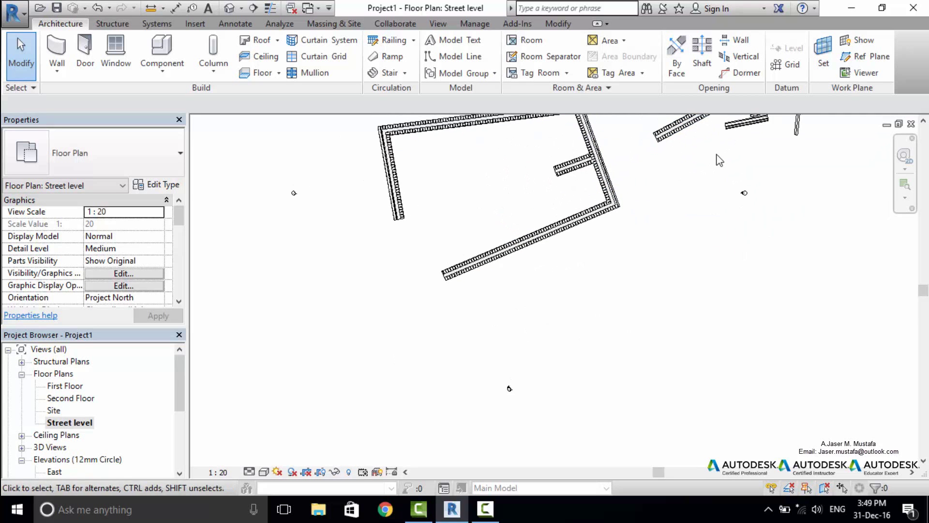
{"action": "scroll", "coordinate": [724, 155], "scroll_direction": "down", "scroll_amount": 1}
Select the brick wall and open Wall-Ext_102Bwk-75Ins-100LBlk-12P type properties.
{"action": "left_click", "coordinate": [736, 135]}
{"action": "scroll", "coordinate": [736, 135], "scroll_direction": "up", "scroll_amount": 2}
{"action": "middle_click_drag", "start_coordinate": [736, 135], "coordinate": [675, 152]}
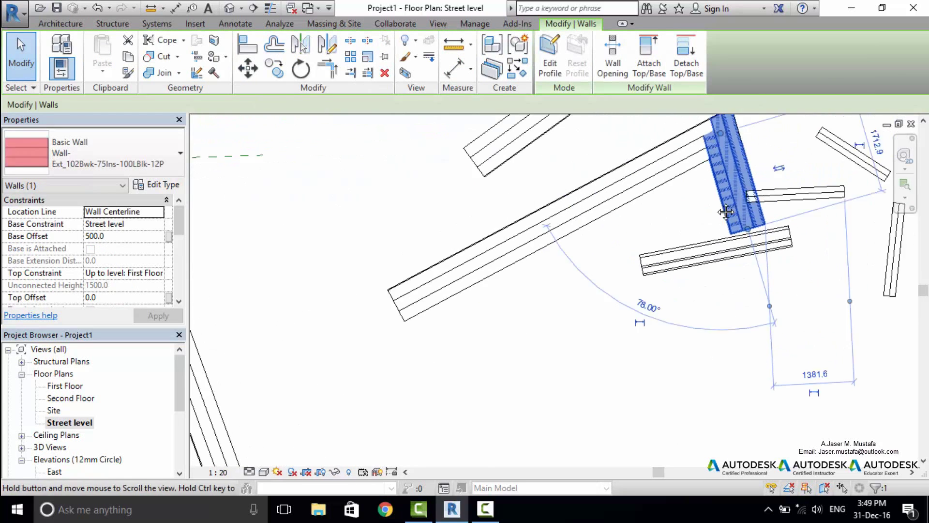
{"action": "scroll", "coordinate": [676, 152], "scroll_direction": "up", "scroll_amount": 2}
{"action": "scroll", "coordinate": [277, 199], "scroll_direction": "up", "scroll_amount": 1}
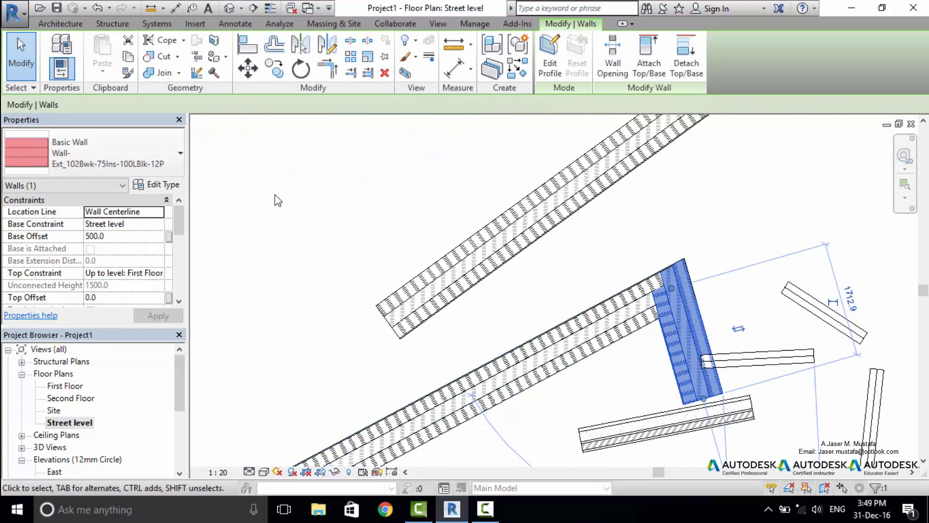
{"action": "left_click", "coordinate": [163, 185]}
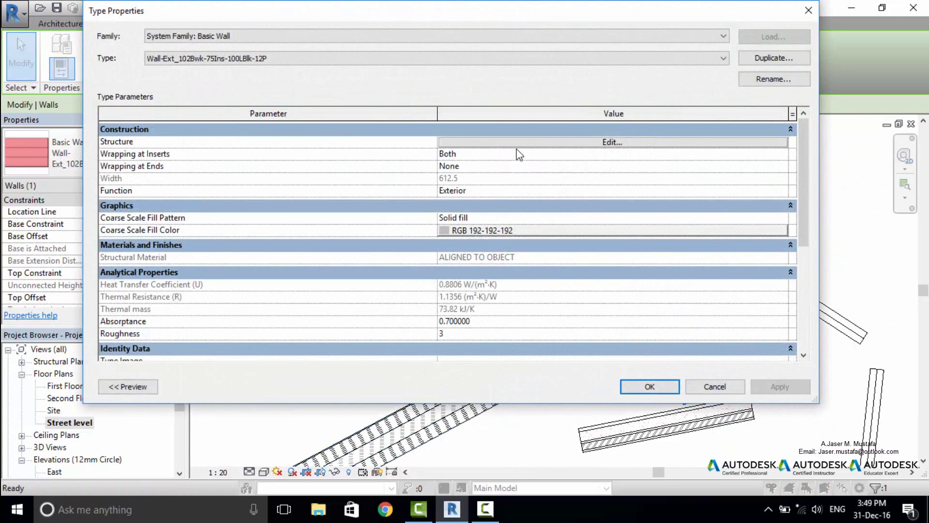
Open the wall layer structure and review the KEEP READABLE finish material's identity and appearance.
{"action": "left_click", "coordinate": [516, 144]}
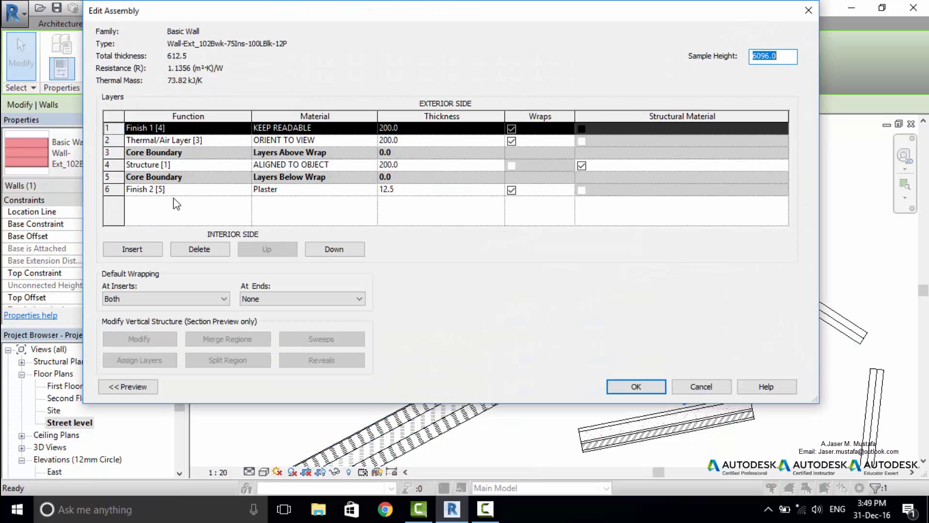
{"action": "left_click", "coordinate": [368, 128]}
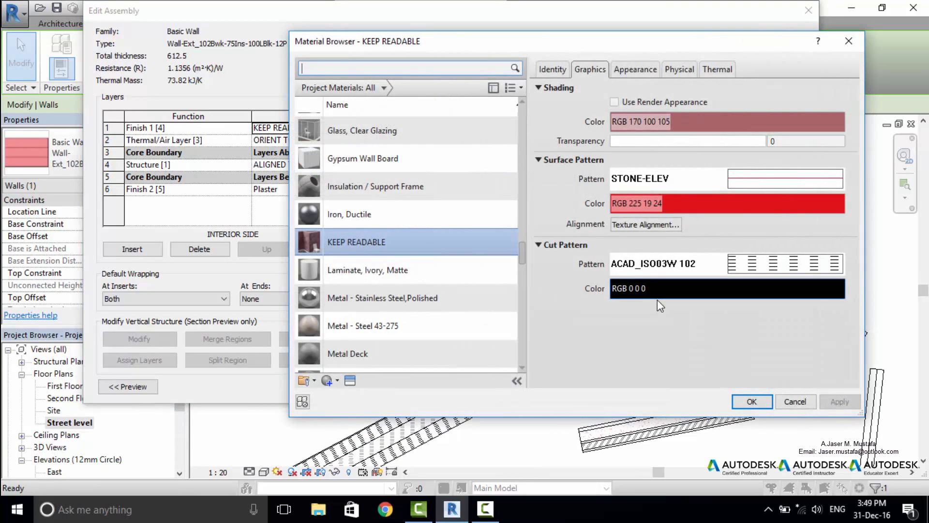
{"action": "left_click", "coordinate": [555, 72]}
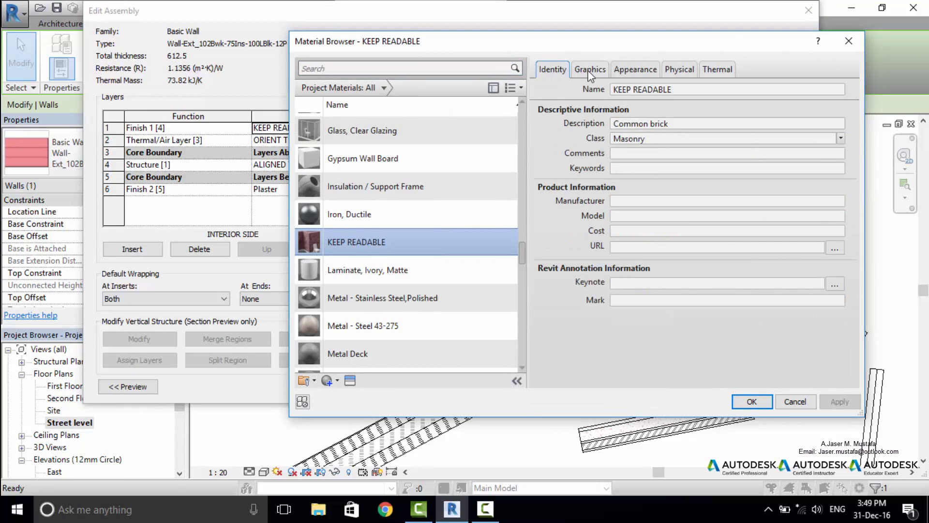
{"action": "left_click", "coordinate": [629, 69]}
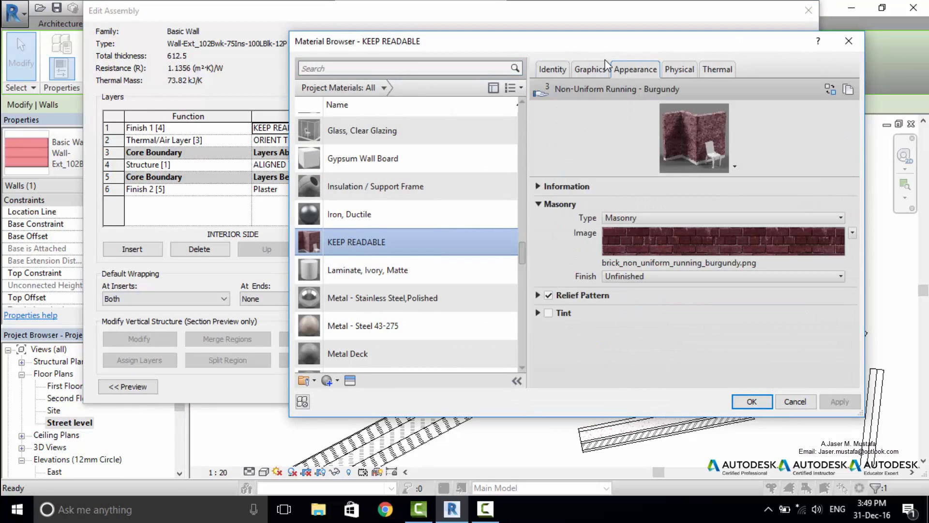
{"action": "left_click", "coordinate": [552, 73]}
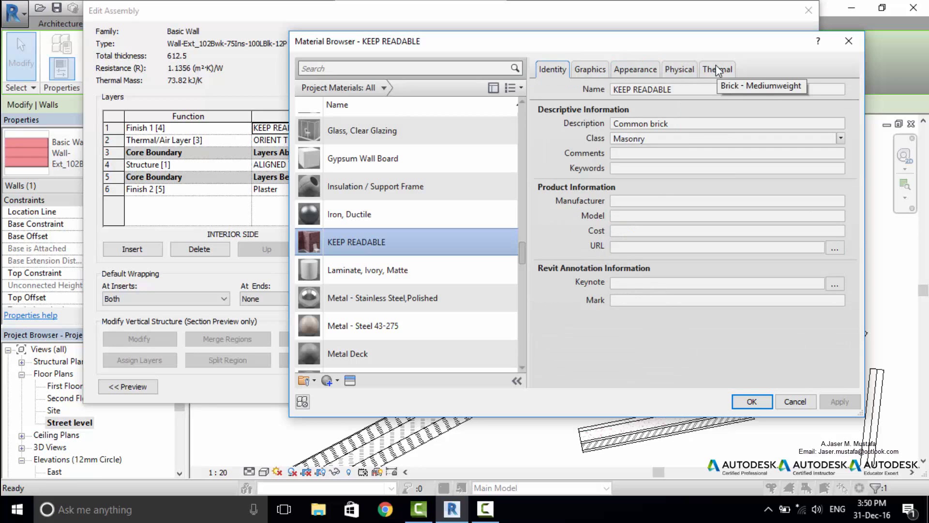
{"action": "left_click", "coordinate": [648, 73]}
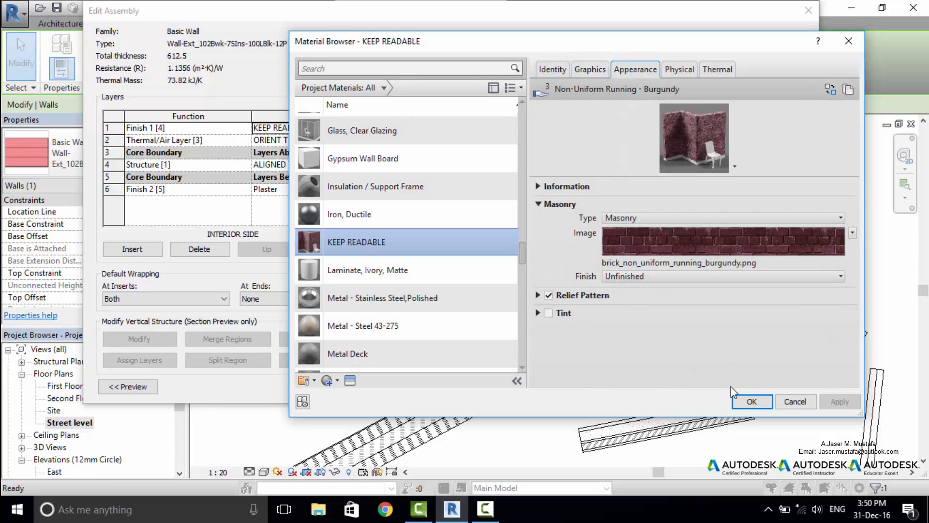
{"action": "left_click", "coordinate": [752, 401]}
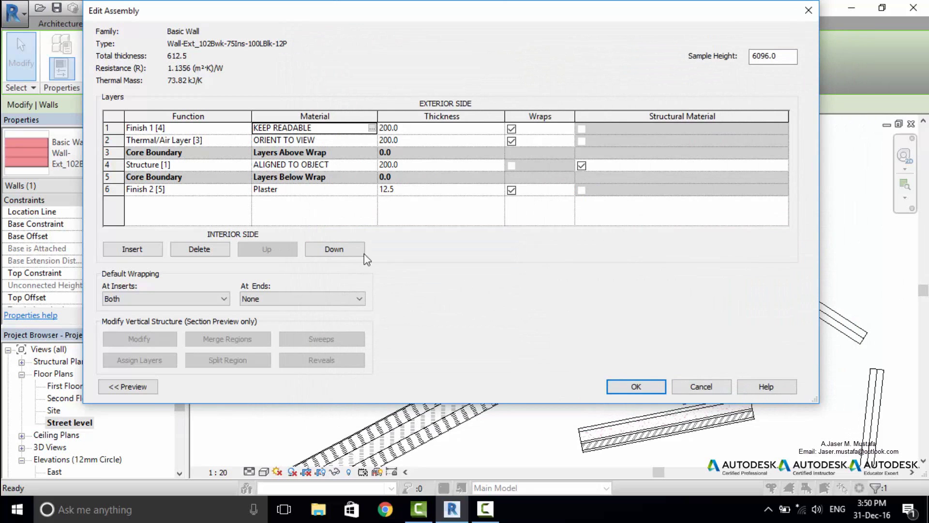
Preview the wall layers in section, then close Edit Assembly and Type Properties.
{"action": "left_click_drag", "start_coordinate": [350, 14], "coordinate": [467, 54]}
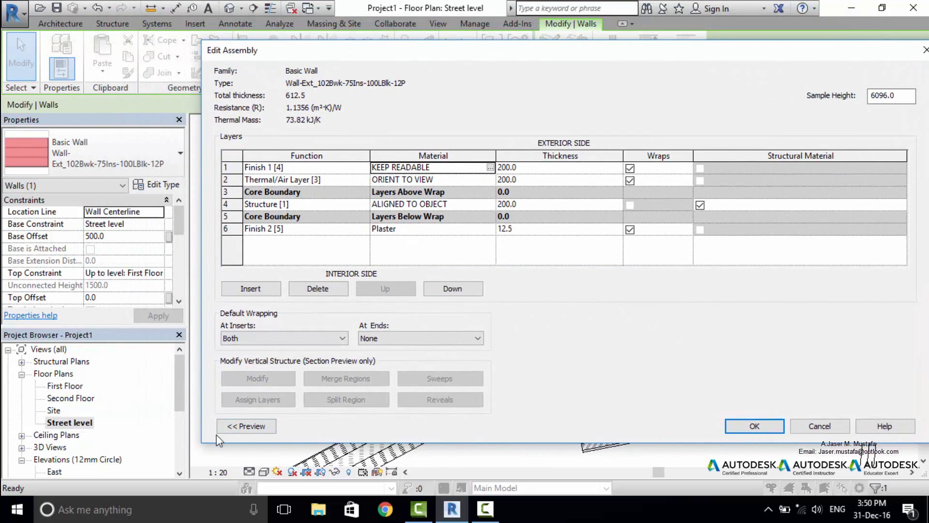
{"action": "left_click", "coordinate": [261, 426]}
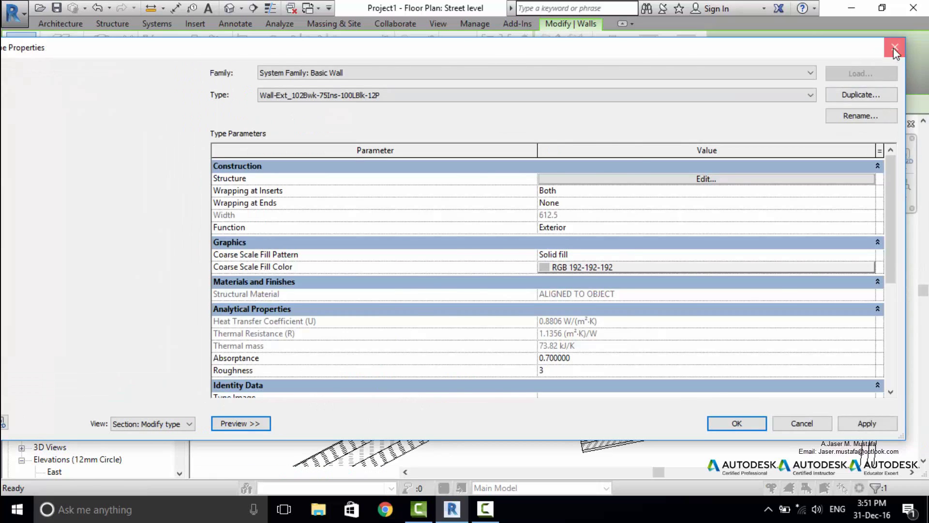
{"action": "left_click", "coordinate": [893, 47]}
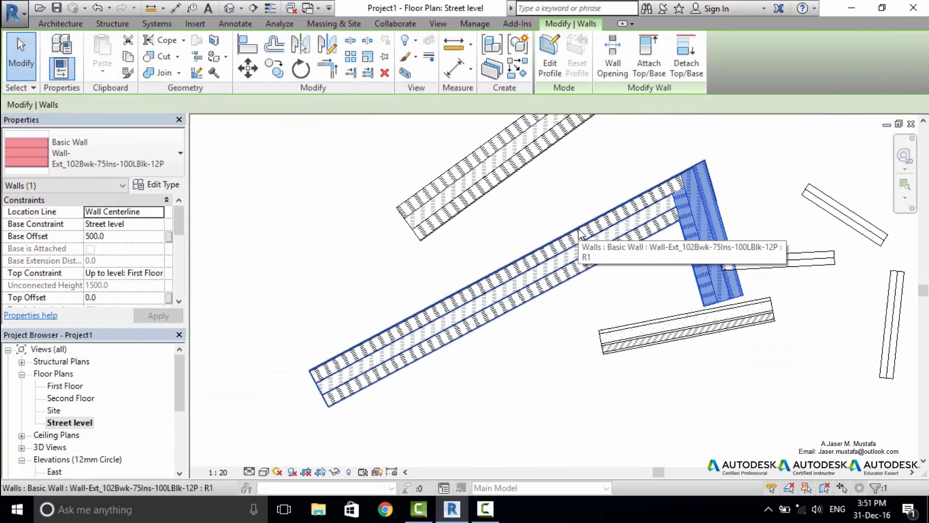
Place a Windows_Sgl_Plain 910x910mm window in the brick wall using WN.
{"action": "key", "text": "w"}
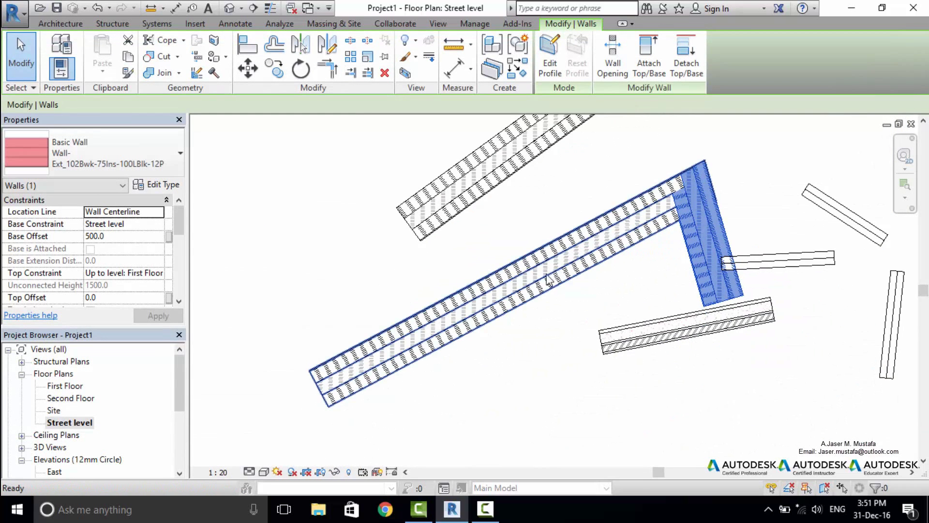
{"action": "key", "text": "n"}
{"action": "left_click", "coordinate": [531, 295]}
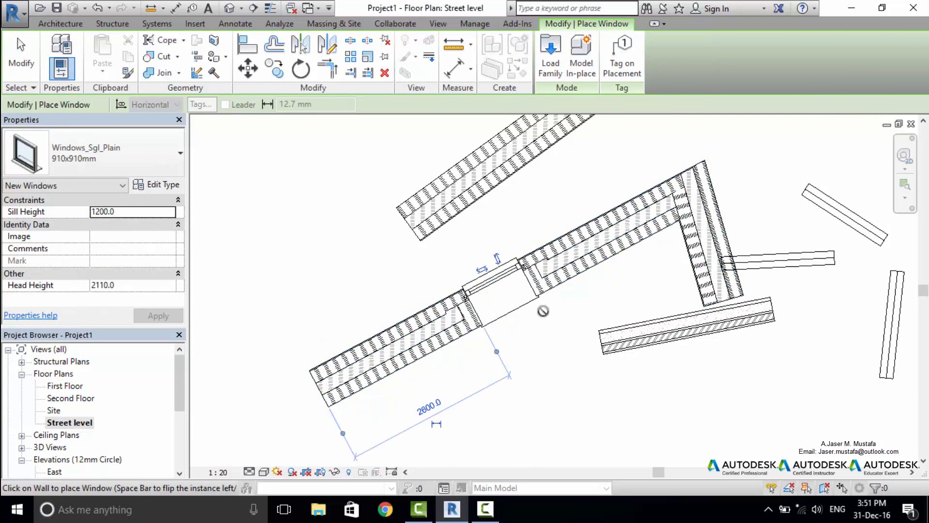
{"action": "key", "text": "Escape"}
{"action": "key", "text": "Escape"}
{"action": "scroll", "coordinate": [504, 320], "scroll_direction": "up", "scroll_amount": 2}
{"action": "scroll", "coordinate": [503, 320], "scroll_direction": "up", "scroll_amount": 2}
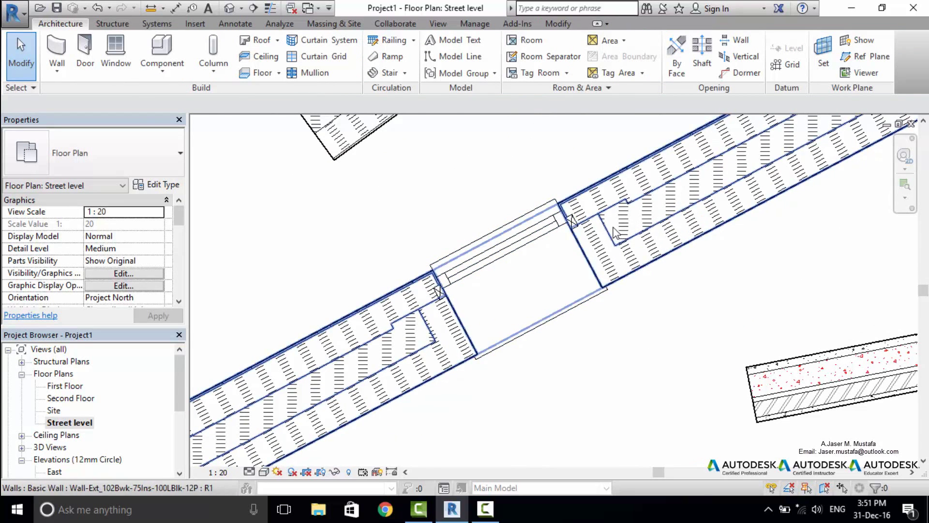
{"action": "scroll", "coordinate": [450, 320], "scroll_direction": "down", "scroll_amount": 1}
Set the brick wall type's Wrapping at Inserts to Do not wrap, then deselect.
{"action": "middle_click_drag", "start_coordinate": [451, 320], "coordinate": [418, 303]}
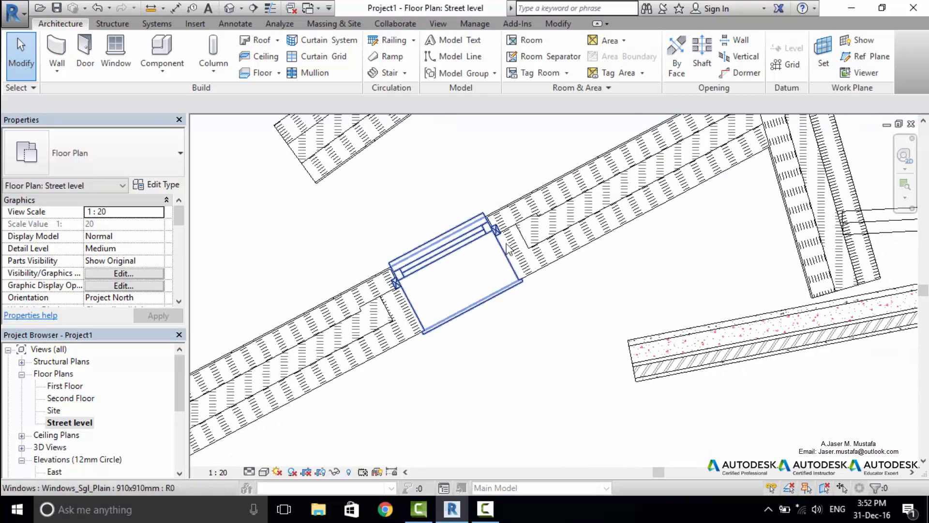
{"action": "left_click", "coordinate": [443, 266]}
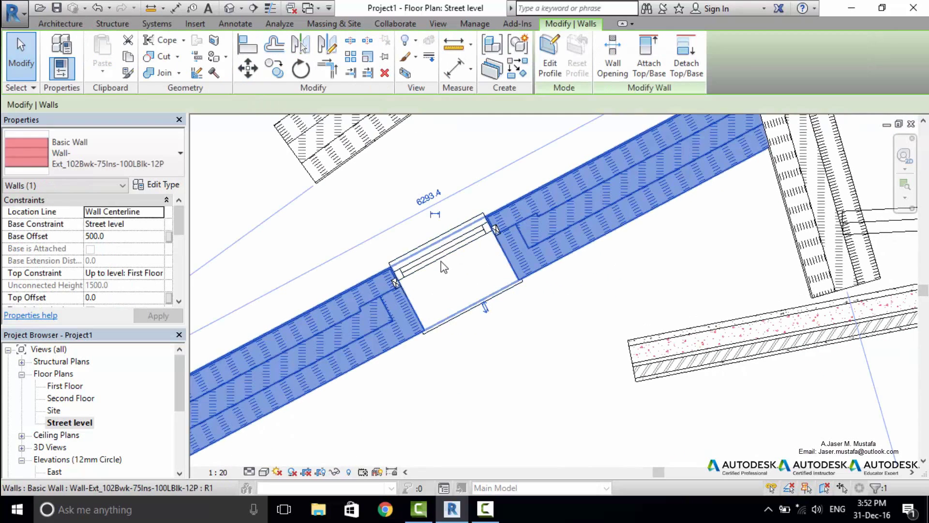
{"action": "left_click", "coordinate": [154, 185]}
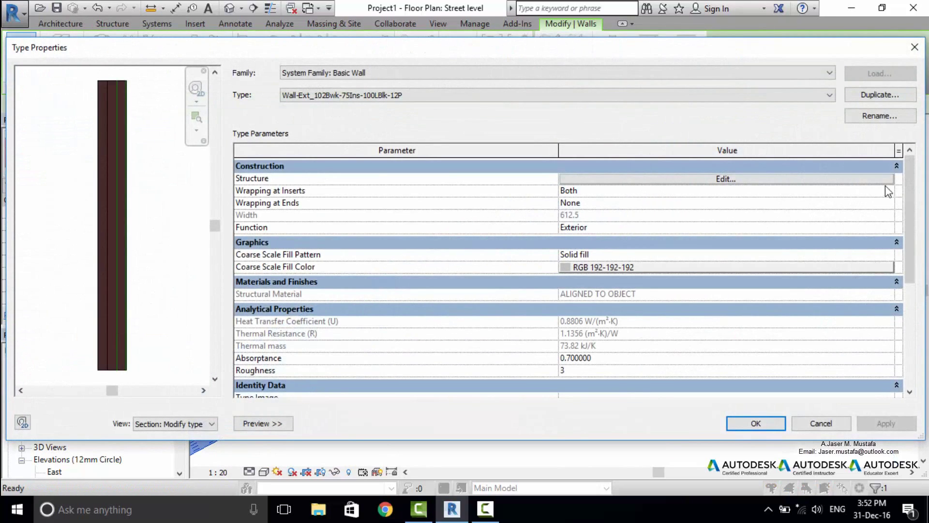
{"action": "left_click", "coordinate": [892, 193]}
{"action": "left_click", "coordinate": [733, 203]}
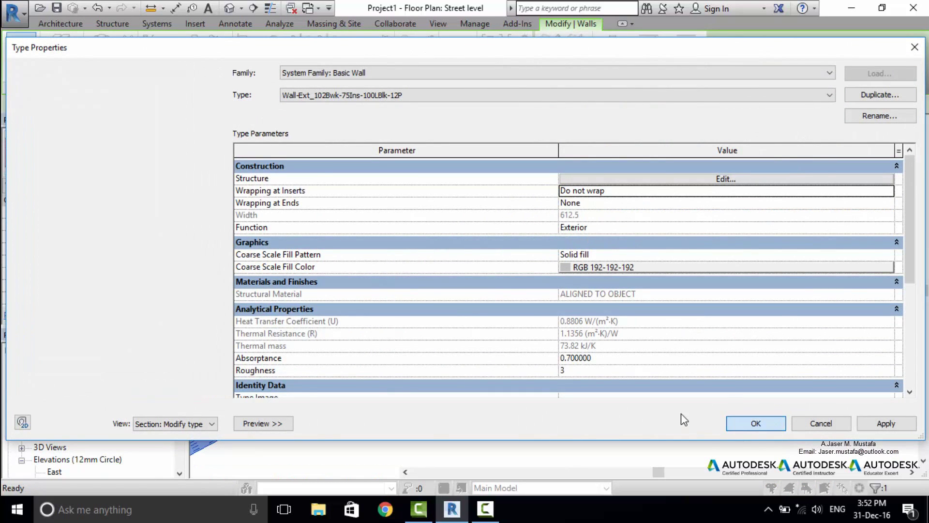
{"action": "left_click", "coordinate": [769, 425]}
{"action": "left_click", "coordinate": [474, 440]}
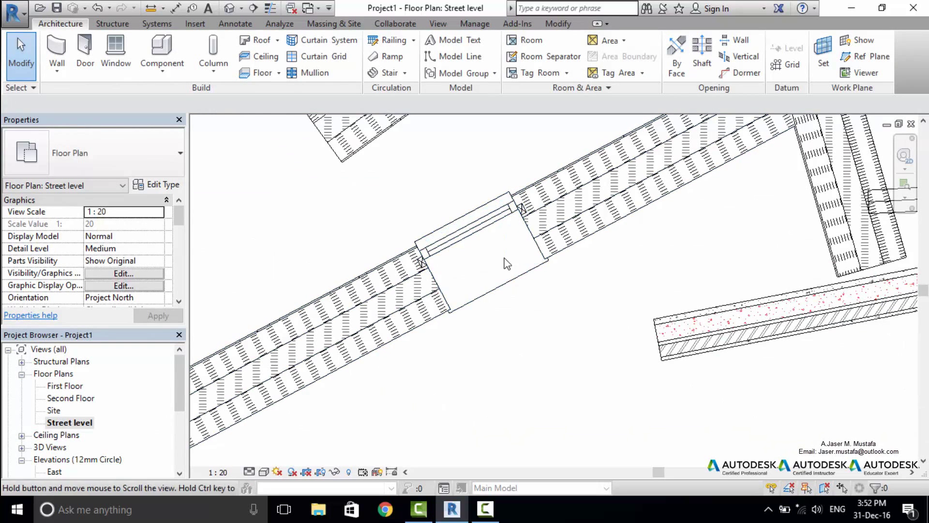
Pan the plan to the long brick wall with the window and select it.
{"action": "scroll", "coordinate": [501, 256], "scroll_direction": "down", "scroll_amount": 2}
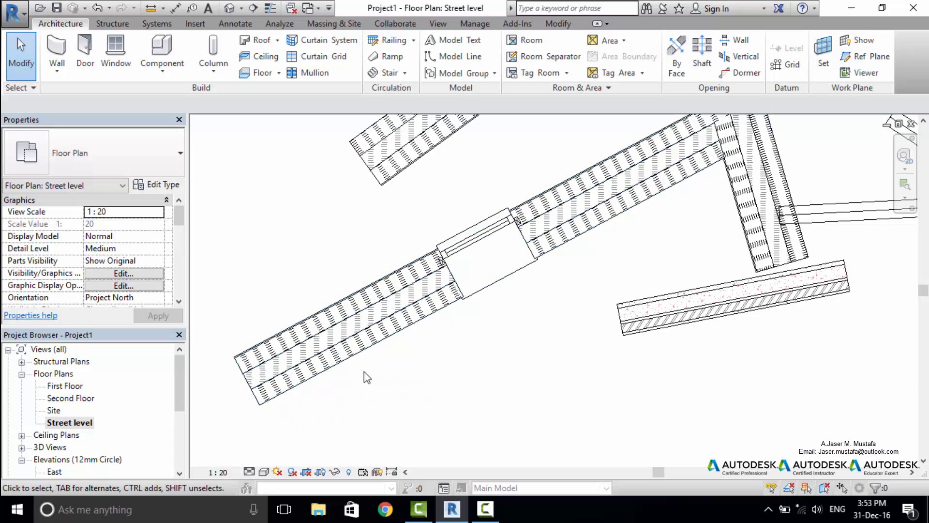
{"action": "middle_click_drag", "start_coordinate": [388, 356], "coordinate": [373, 357]}
{"action": "middle_click_drag", "start_coordinate": [497, 246], "coordinate": [471, 278]}
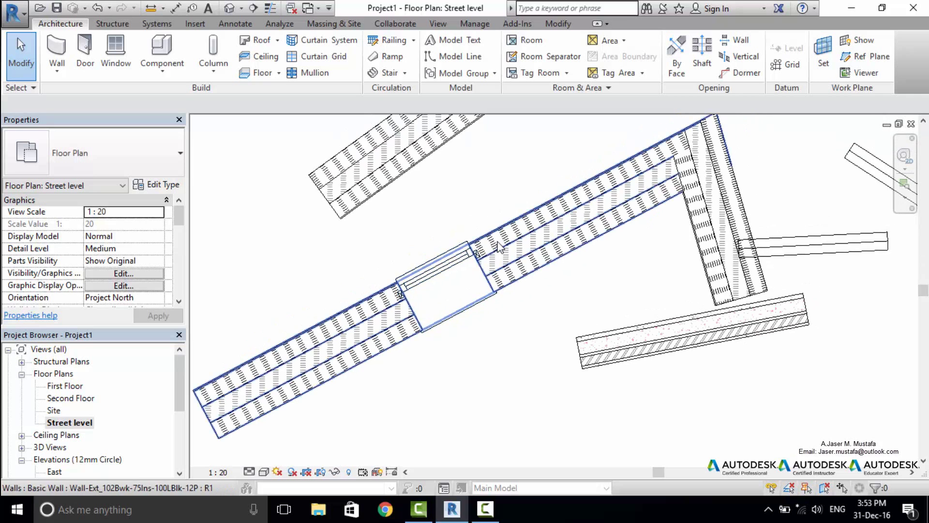
{"action": "left_click", "coordinate": [499, 244]}
Check the wall layers, then set Wrapping at Inserts to Exterior and confirm.
{"action": "left_click", "coordinate": [160, 184]}
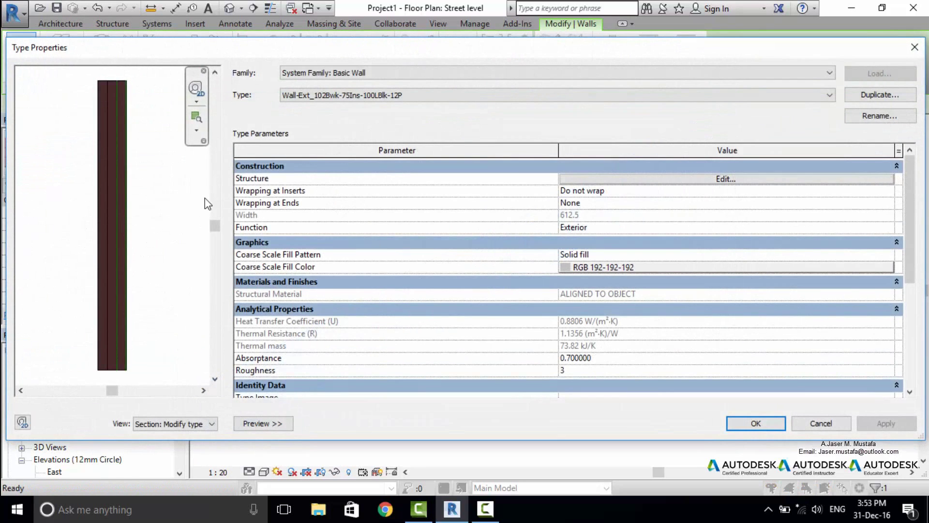
{"action": "left_click", "coordinate": [751, 179]}
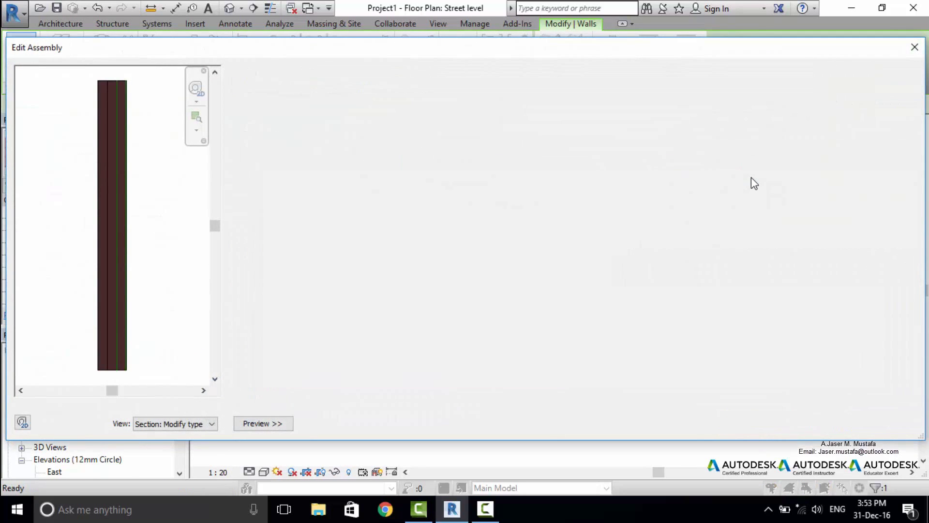
{"action": "key", "text": "Escape"}
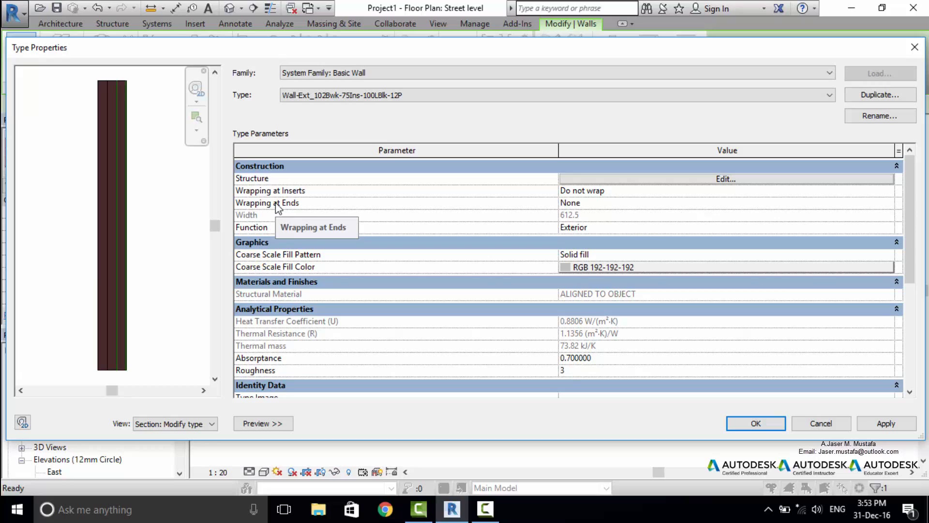
{"action": "left_click", "coordinate": [892, 192]}
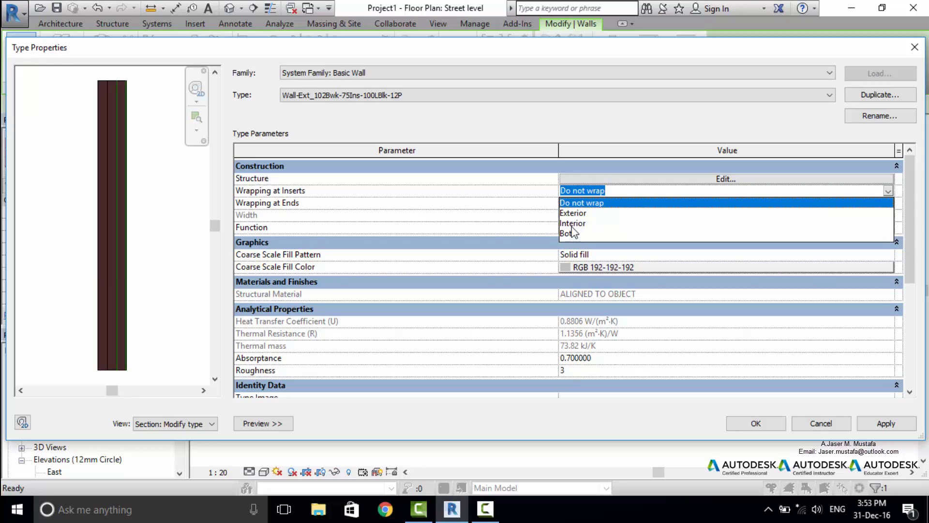
{"action": "left_click", "coordinate": [578, 214]}
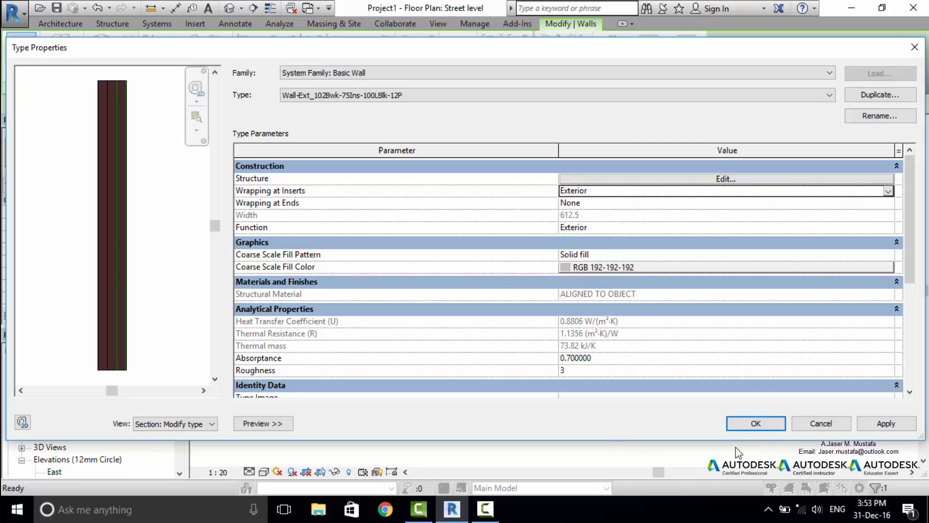
{"action": "left_click", "coordinate": [754, 421]}
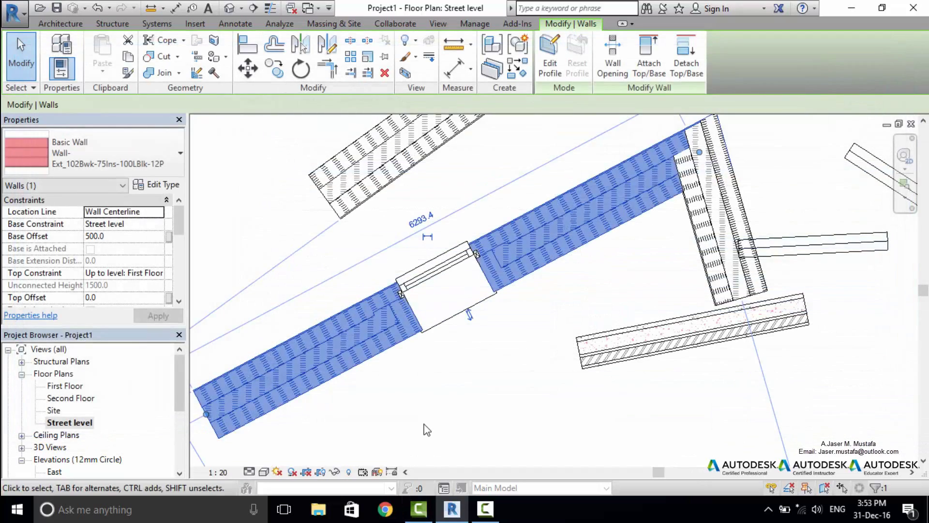
Zoom into the opening and select the 910x910mm window.
{"action": "scroll", "coordinate": [426, 426], "scroll_direction": "up", "scroll_amount": 1}
{"action": "scroll", "coordinate": [479, 364], "scroll_direction": "up", "scroll_amount": 1}
{"action": "scroll", "coordinate": [498, 315], "scroll_direction": "up", "scroll_amount": 2}
{"action": "scroll", "coordinate": [517, 272], "scroll_direction": "up", "scroll_amount": 1}
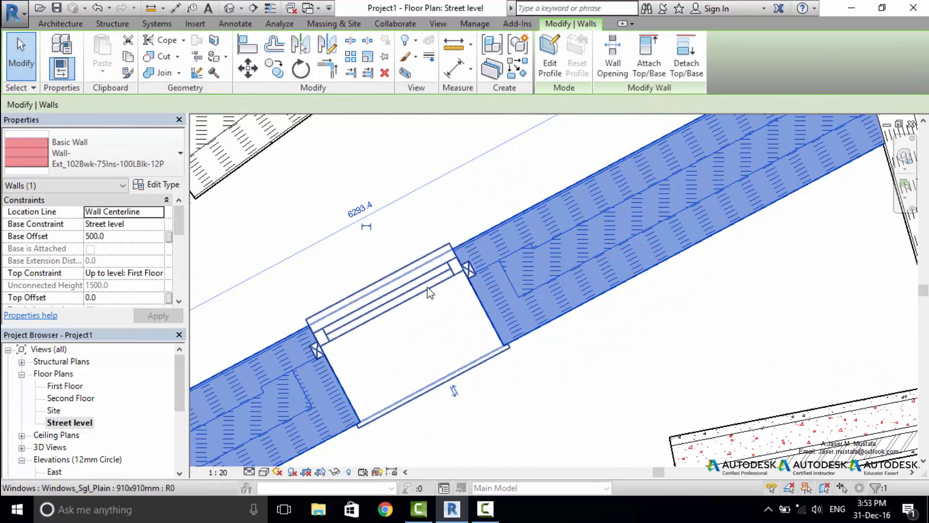
{"action": "left_click", "coordinate": [361, 328]}
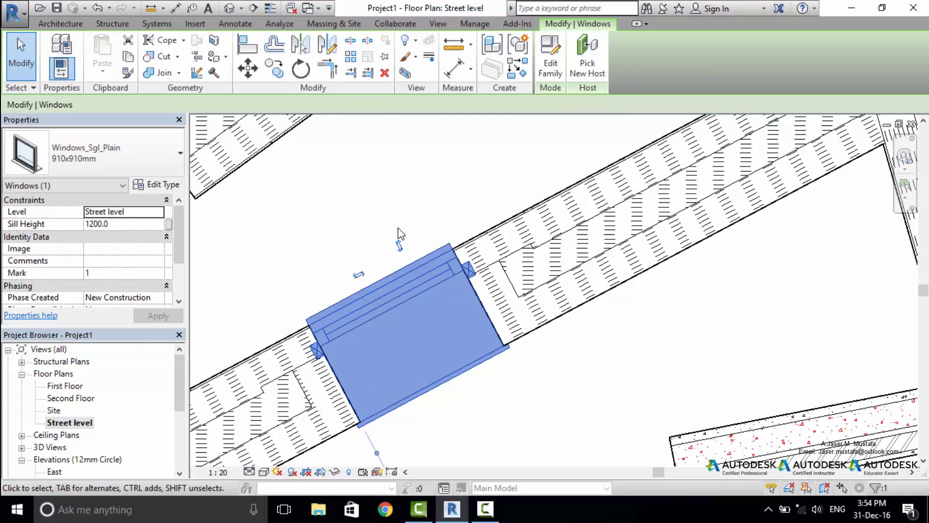
Flip the window so its frame sits on the other wall face; open its type properties.
{"action": "left_click", "coordinate": [400, 245]}
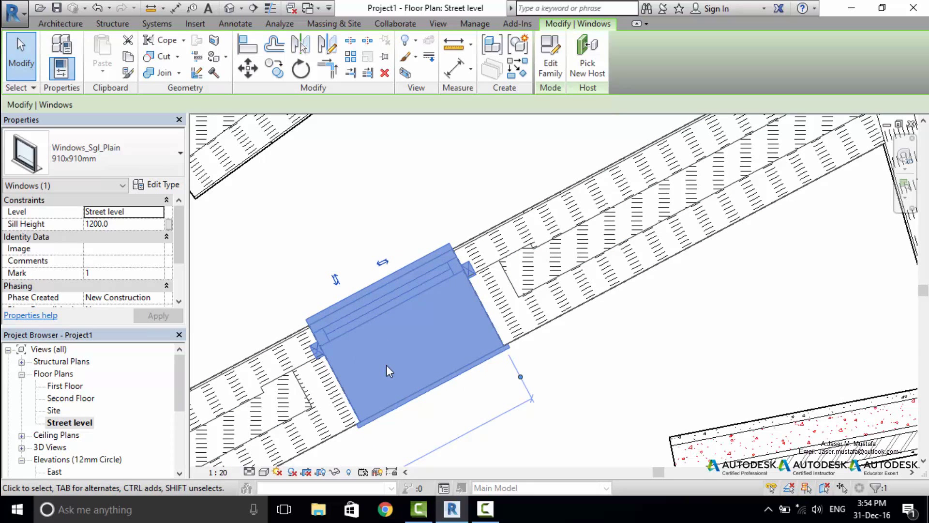
{"action": "key", "text": "space"}
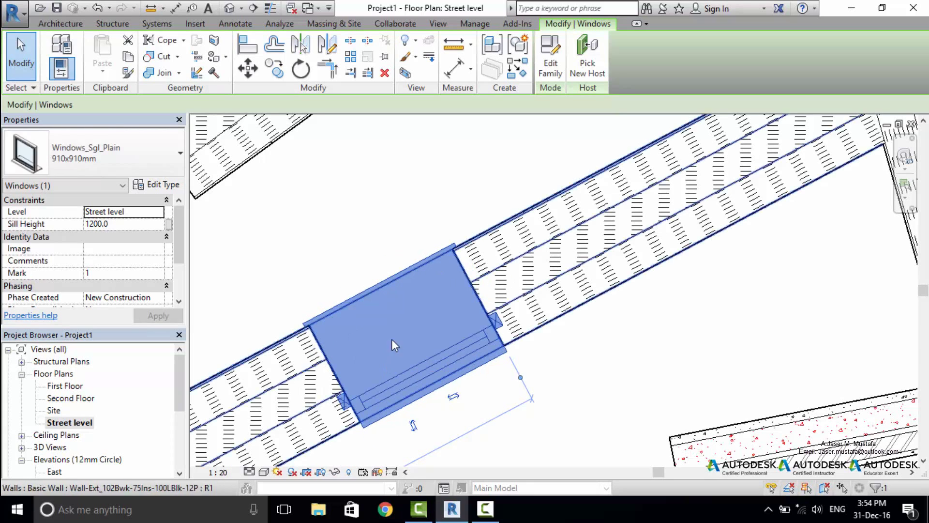
{"action": "scroll", "coordinate": [494, 361], "scroll_direction": "up", "scroll_amount": 2}
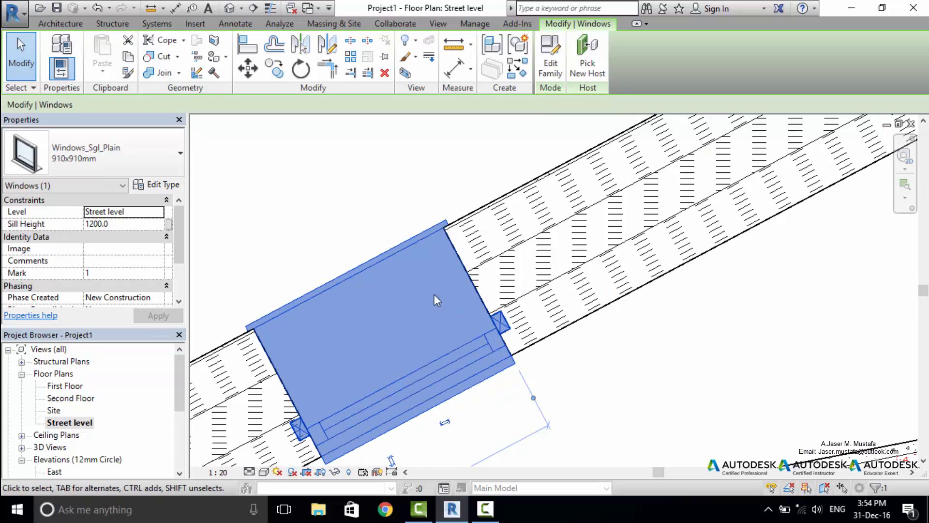
{"action": "left_click", "coordinate": [392, 460]}
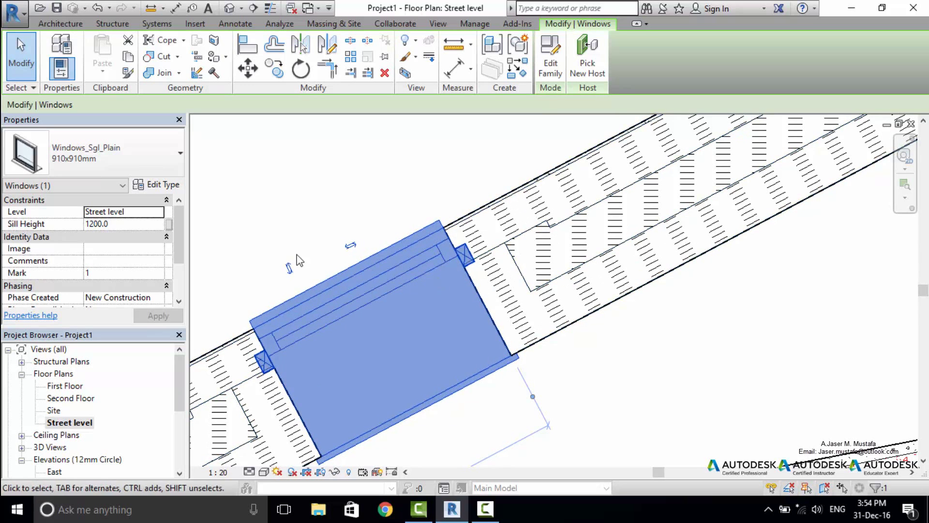
{"action": "left_click", "coordinate": [289, 268]}
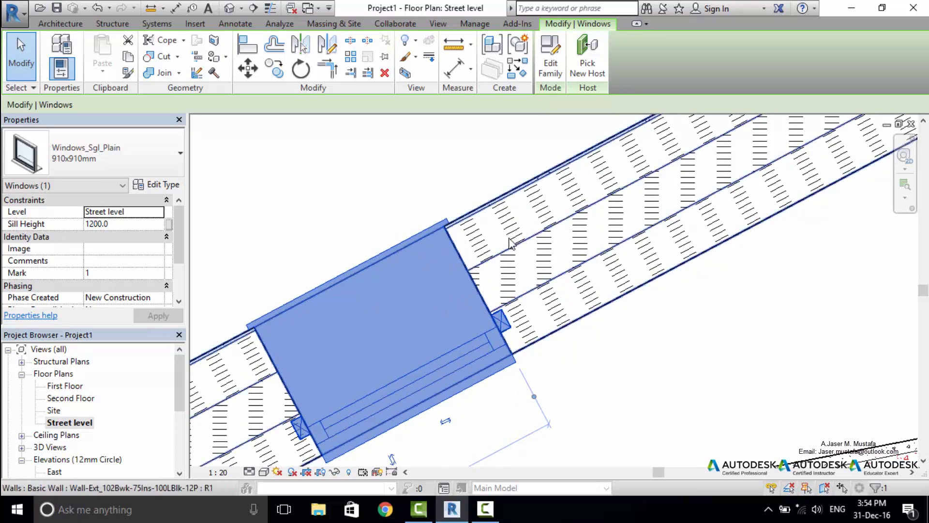
{"action": "left_click", "coordinate": [160, 185]}
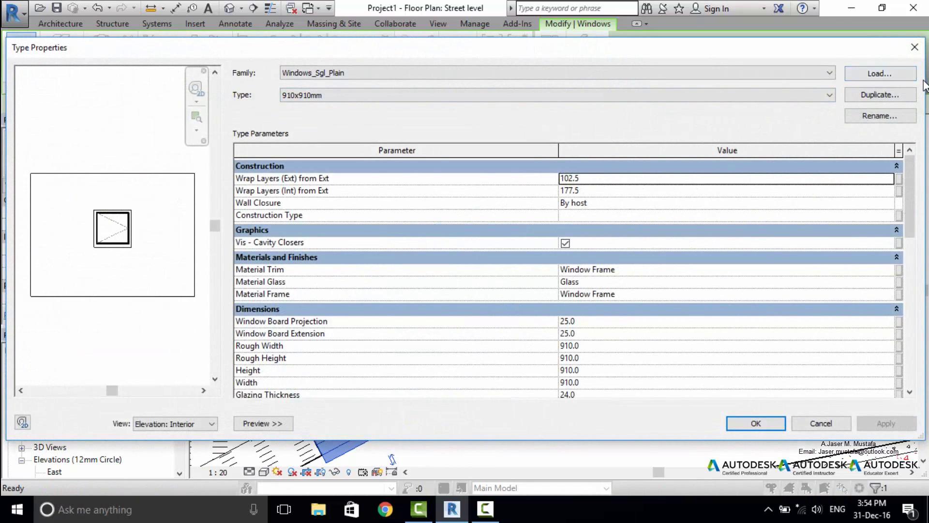
Resize and move the window Type Properties to show Wrap Layers 102.5 and 177.5 beside the plan.
{"action": "left_click_drag", "start_coordinate": [921, 80], "coordinate": [372, 126]}
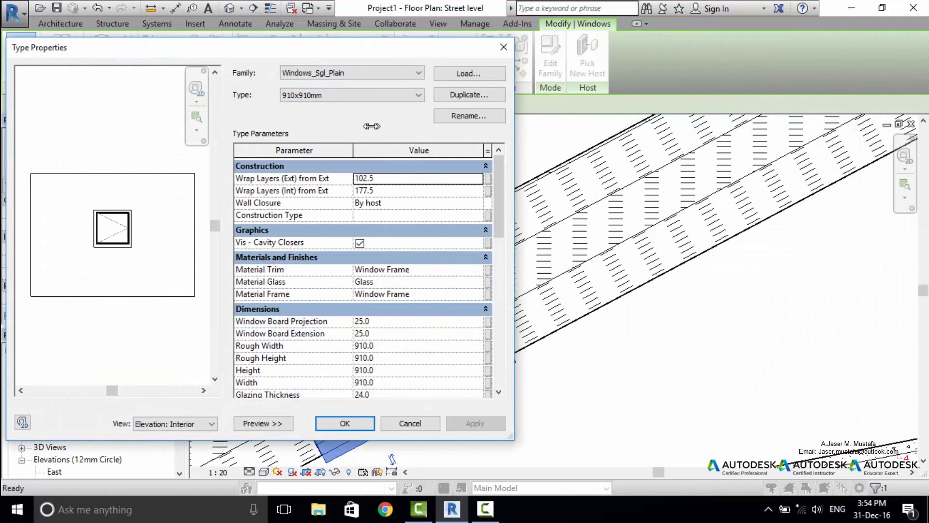
{"action": "left_click_drag", "start_coordinate": [402, 47], "coordinate": [193, 24]}
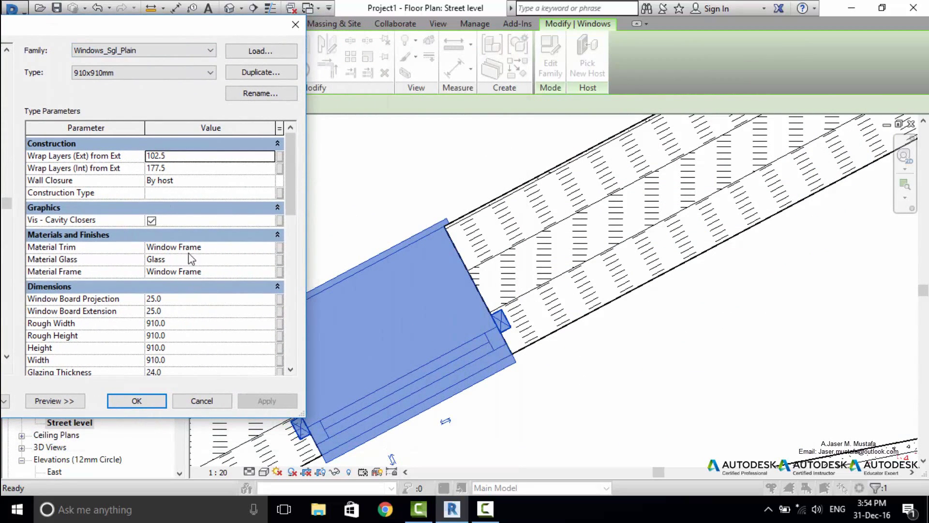
Close the window type settings, select the brick wall, and open its type properties.
{"action": "left_click", "coordinate": [296, 25]}
{"action": "left_click", "coordinate": [509, 199]}
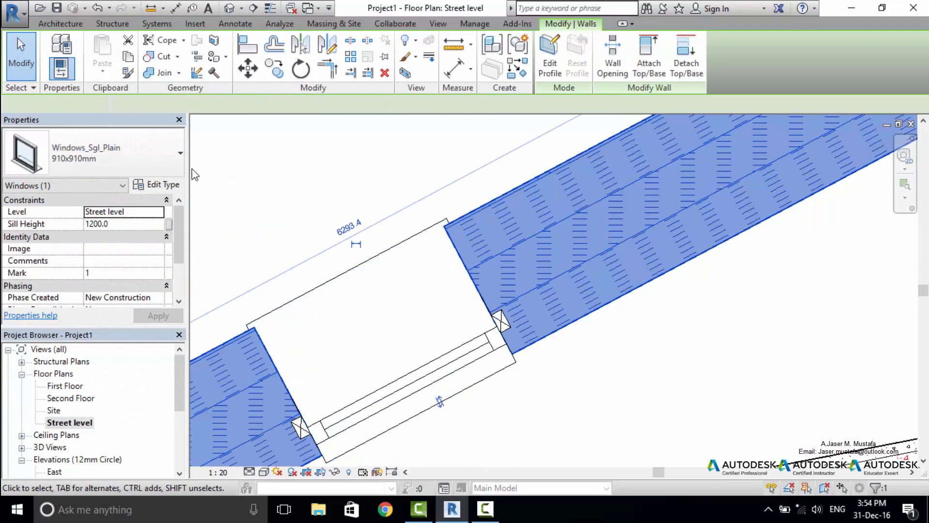
{"action": "left_click", "coordinate": [145, 185]}
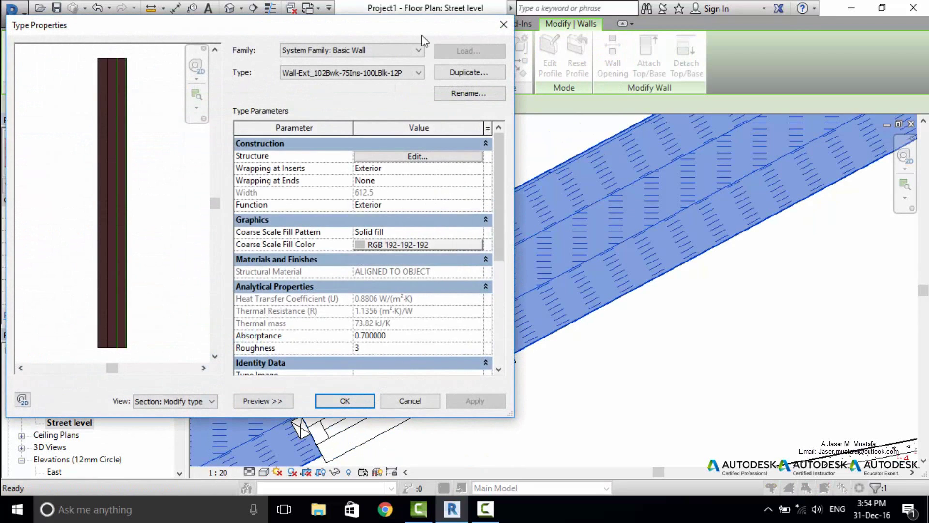
{"action": "left_click_drag", "start_coordinate": [394, 20], "coordinate": [208, 12]}
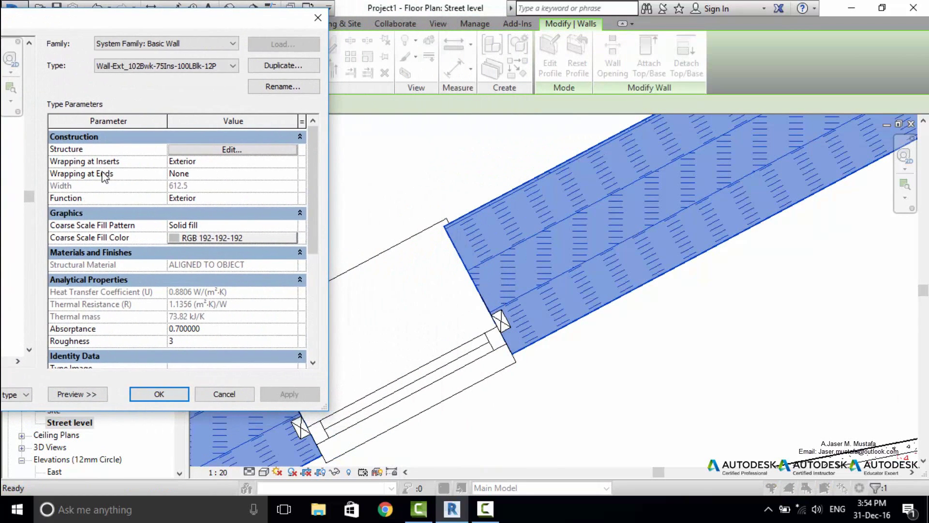
Set Wrapping at Inserts to Interior, then to Both, applying each and confirming.
{"action": "left_click", "coordinate": [293, 163]}
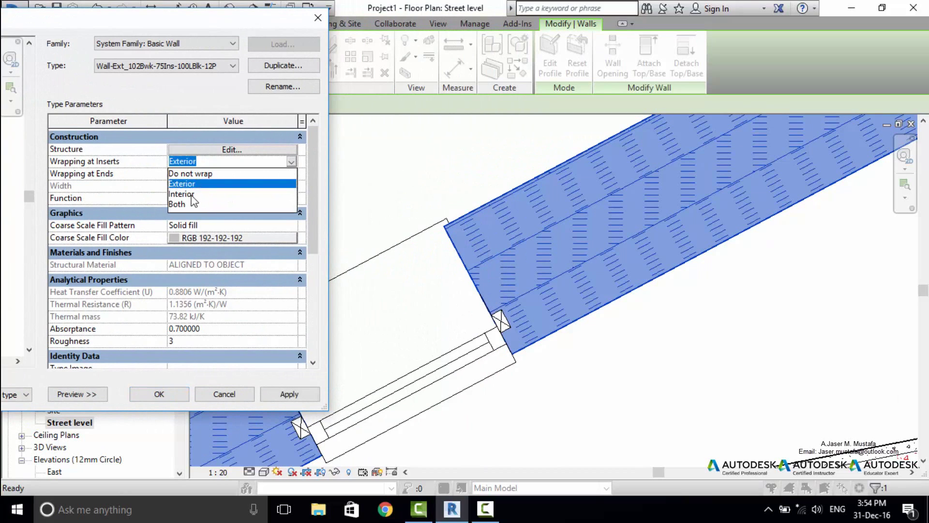
{"action": "left_click", "coordinate": [203, 195]}
{"action": "left_click", "coordinate": [289, 396]}
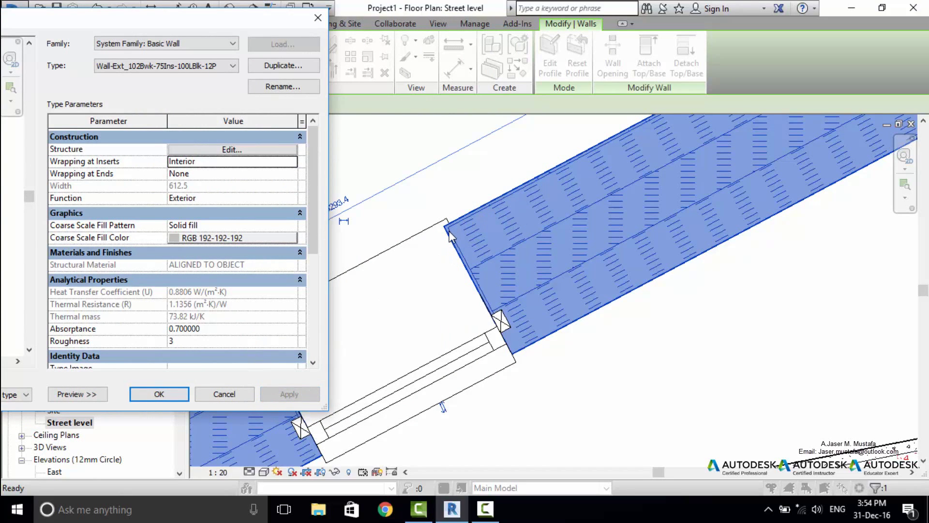
{"action": "left_click", "coordinate": [292, 161]}
{"action": "left_click", "coordinate": [184, 209]}
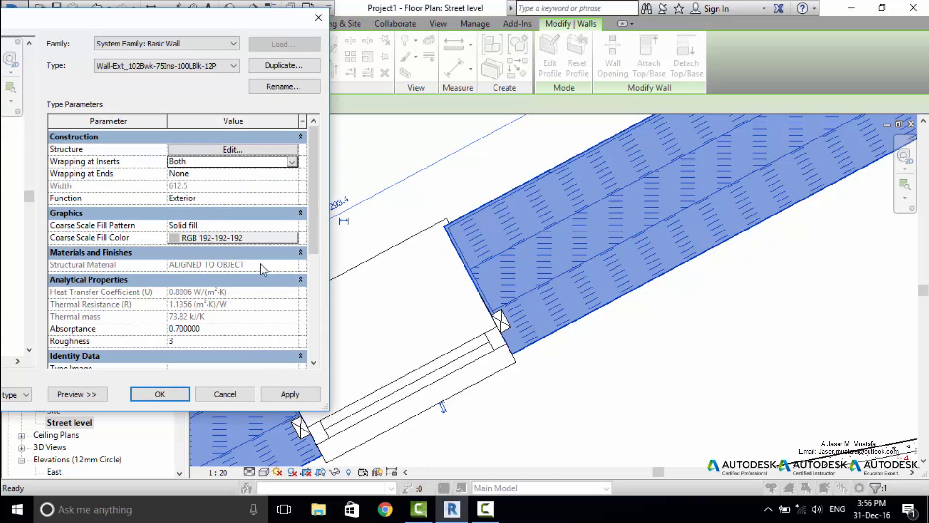
{"action": "left_click", "coordinate": [302, 395]}
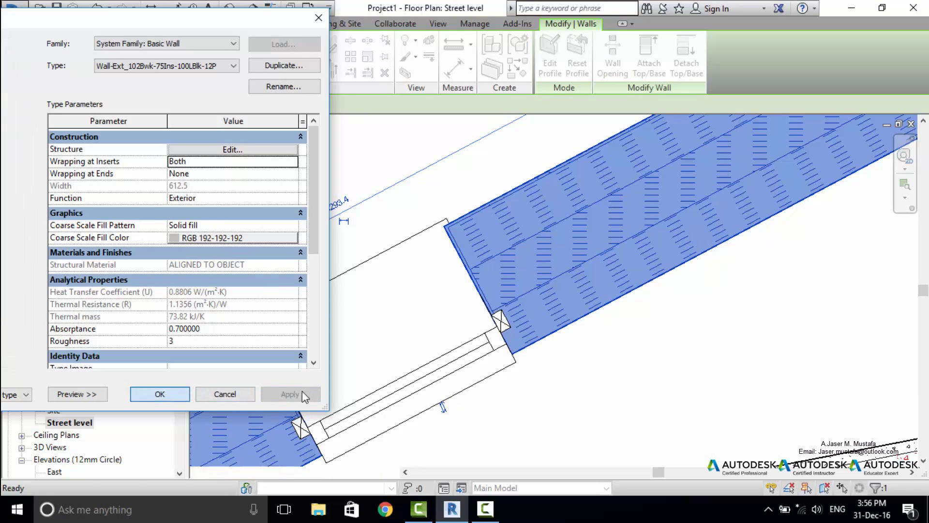
{"action": "left_click", "coordinate": [160, 394]}
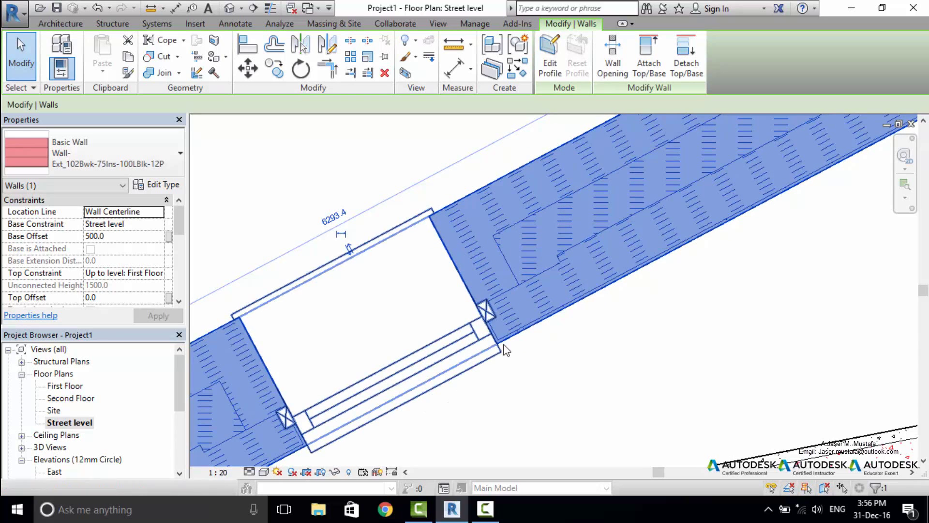
Inspect the wrapped brick layers at the window opening, then reopen the wall type properties.
{"action": "middle_click_drag", "start_coordinate": [438, 368], "coordinate": [433, 342]}
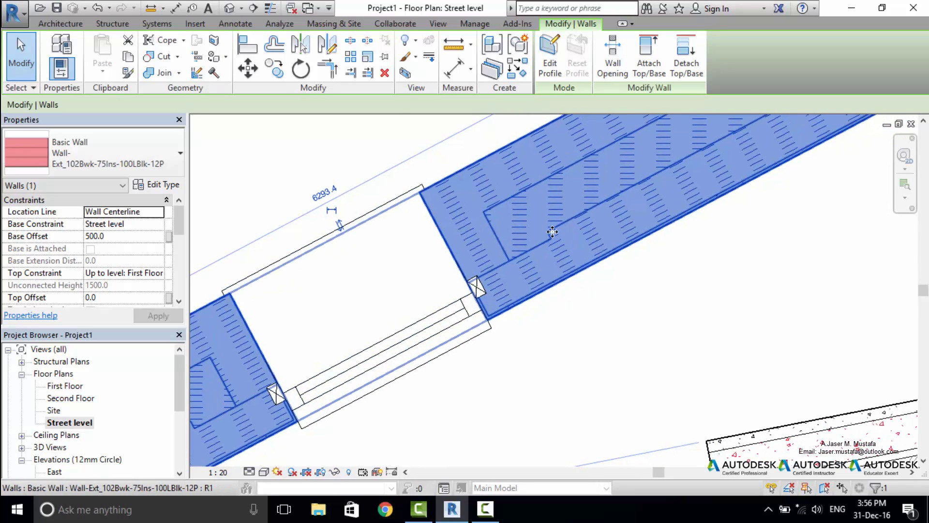
{"action": "scroll", "coordinate": [554, 237], "scroll_direction": "up", "scroll_amount": 1}
{"action": "middle_click_drag", "start_coordinate": [553, 237], "coordinate": [506, 271]}
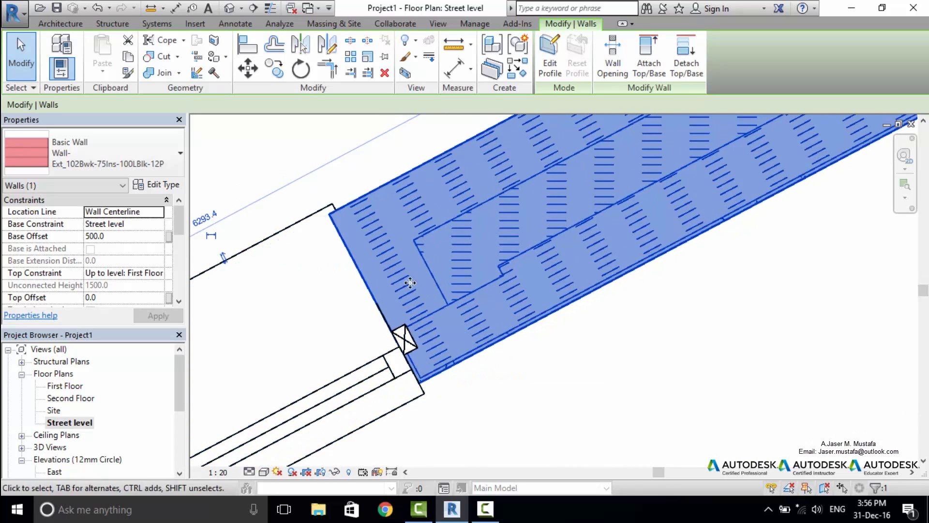
{"action": "scroll", "coordinate": [401, 337], "scroll_direction": "down", "scroll_amount": 2}
{"action": "scroll", "coordinate": [392, 320], "scroll_direction": "down", "scroll_amount": 1}
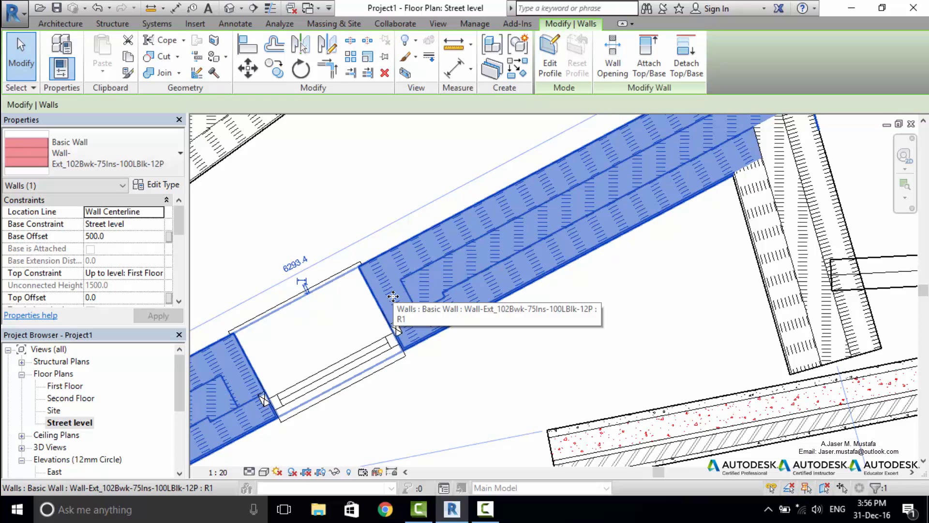
{"action": "middle_click_drag", "start_coordinate": [393, 296], "coordinate": [350, 344]}
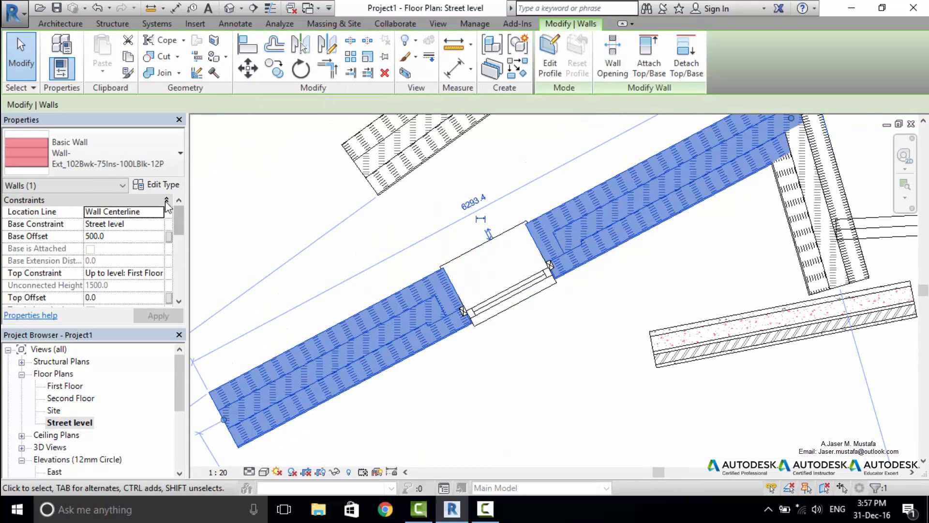
{"action": "left_click", "coordinate": [151, 185]}
Set the brick wall type's Wrapping at Ends to Exterior and apply it.
{"action": "left_click_drag", "start_coordinate": [231, 22], "coordinate": [611, 35]}
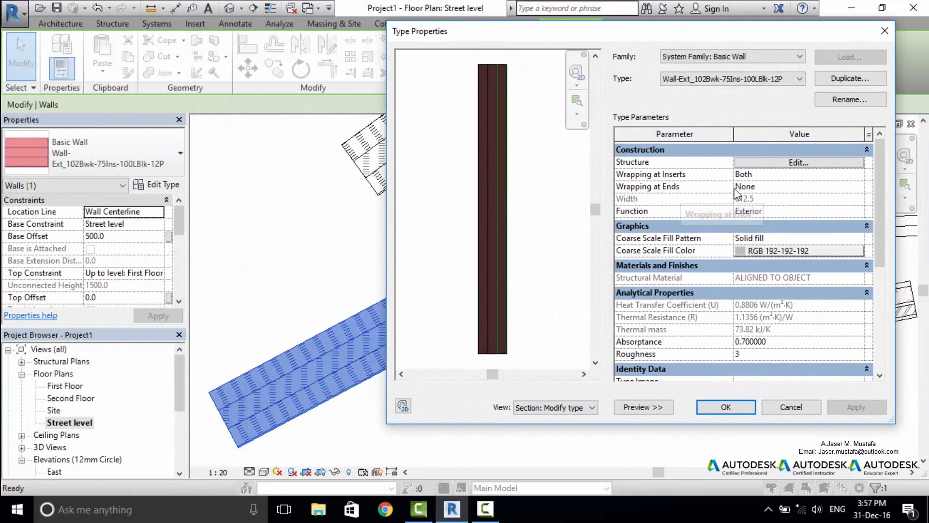
{"action": "left_click", "coordinate": [860, 188]}
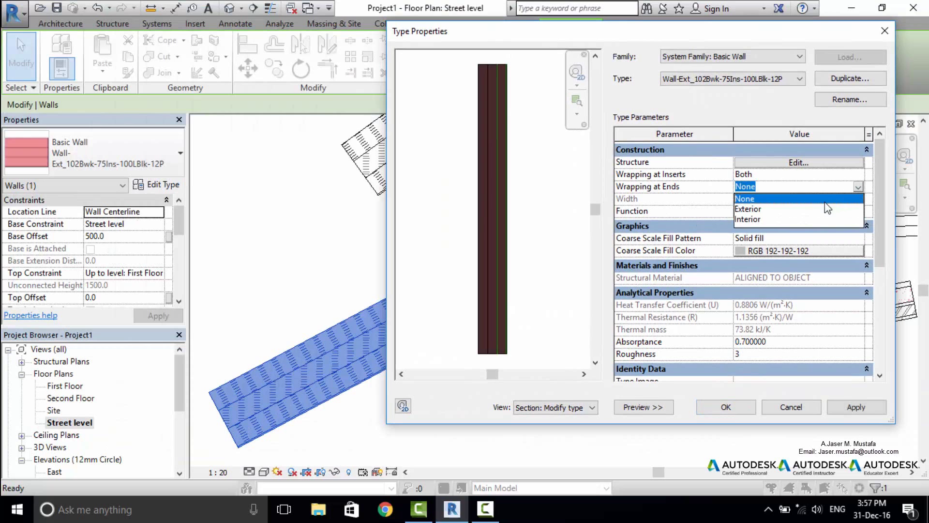
{"action": "left_click", "coordinate": [781, 211]}
{"action": "left_click", "coordinate": [850, 409]}
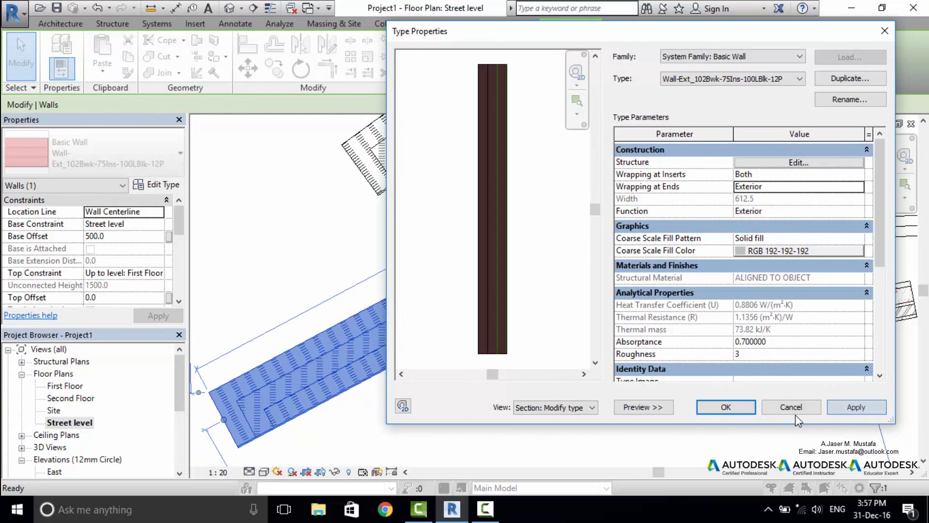
{"action": "left_click", "coordinate": [726, 407]}
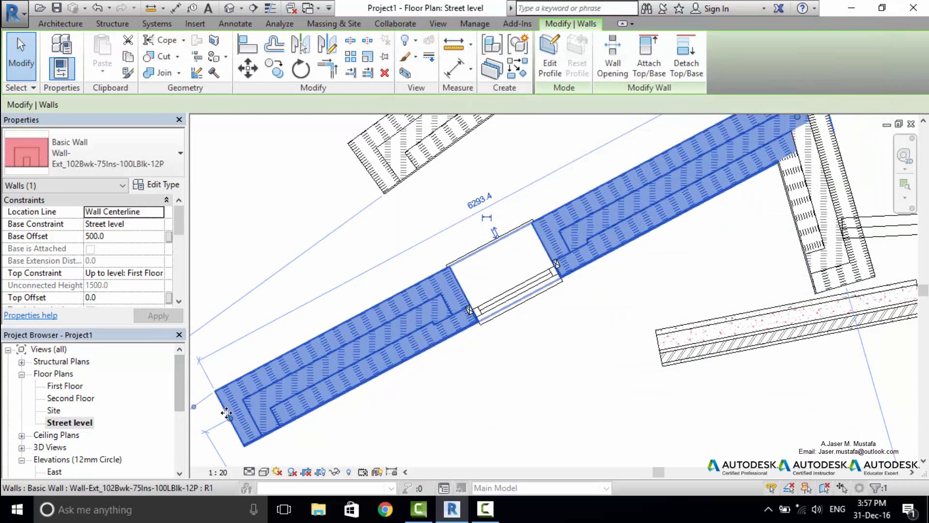
Zoom in on the lower-left wall end to check its wrapped layers.
{"action": "scroll", "coordinate": [226, 413], "scroll_direction": "up", "scroll_amount": 3}
{"action": "middle_click_drag", "start_coordinate": [290, 383], "coordinate": [323, 307]}
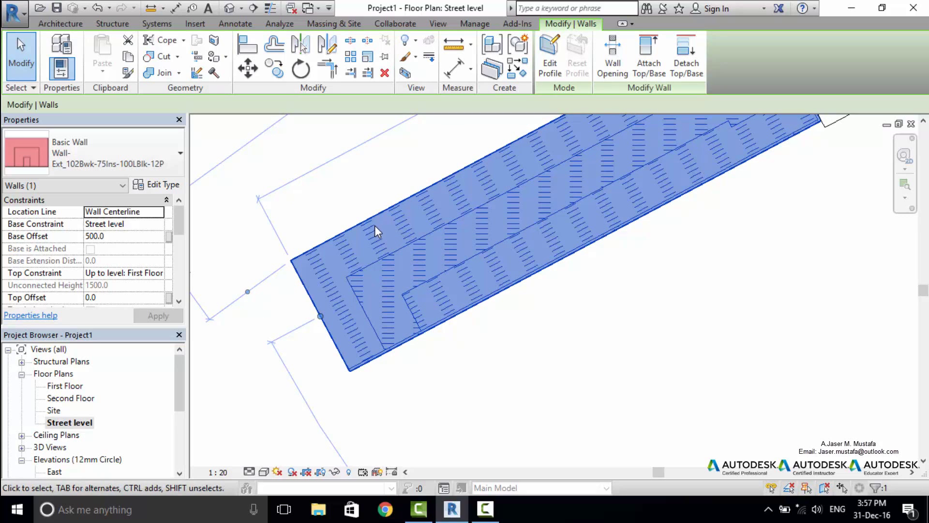
{"action": "scroll", "coordinate": [375, 225], "scroll_direction": "down", "scroll_amount": 2}
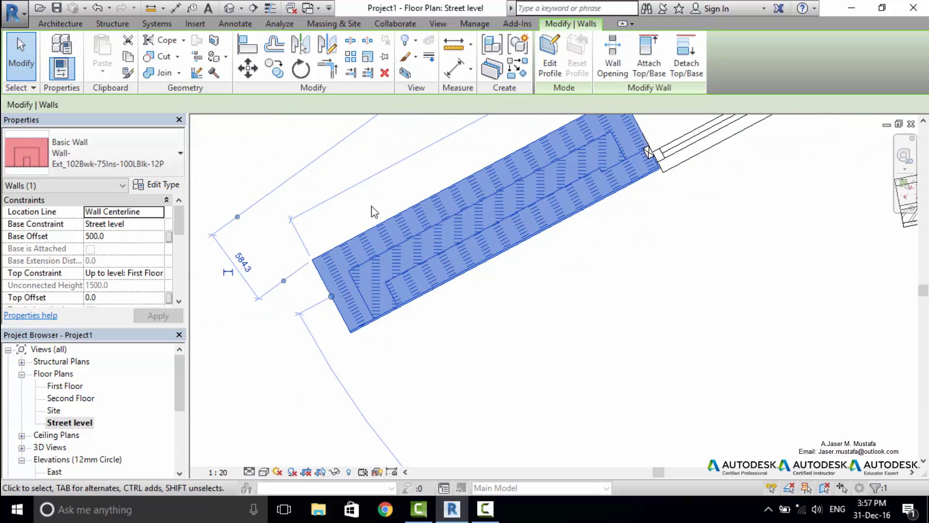
Open the wall's Edit Assembly and review the Thermal/Air Layer and Plaster layer functions unchanged.
{"action": "left_click", "coordinate": [155, 184]}
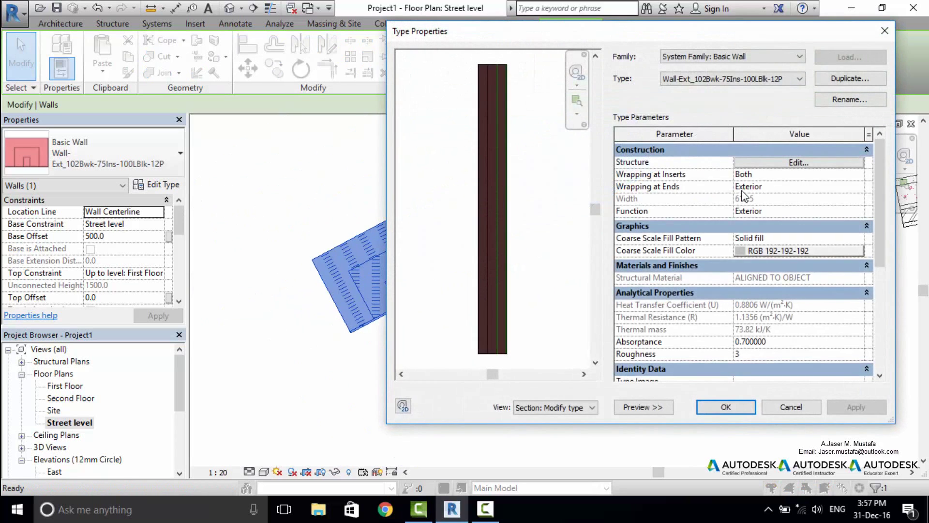
{"action": "left_click", "coordinate": [763, 165]}
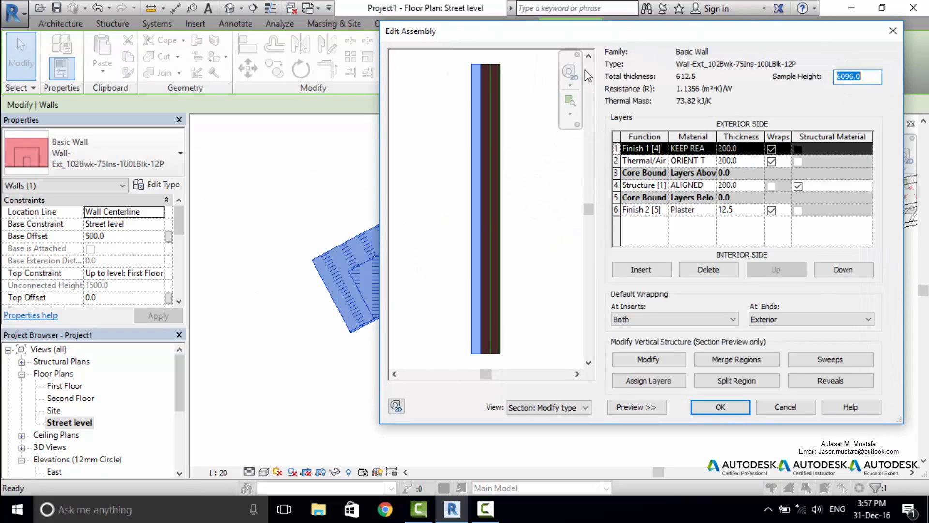
{"action": "left_click_drag", "start_coordinate": [562, 32], "coordinate": [347, 43]}
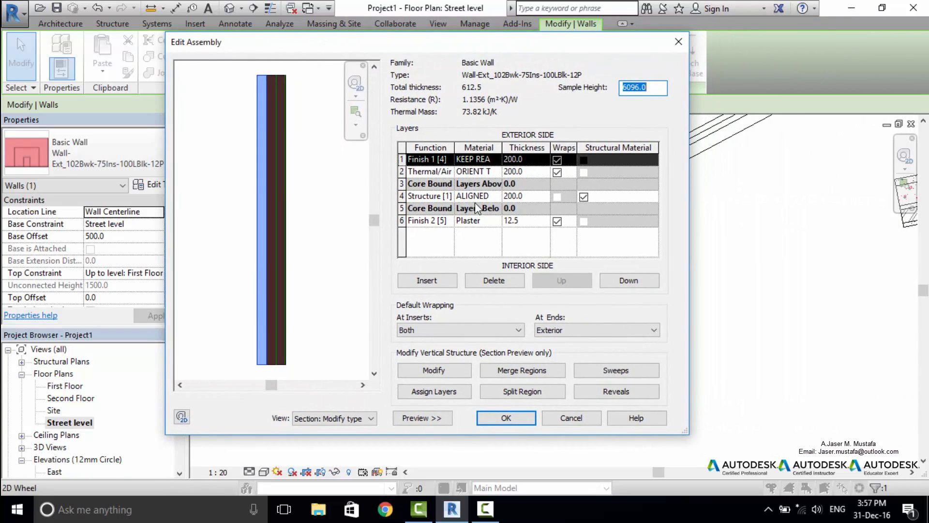
{"action": "left_click", "coordinate": [447, 173]}
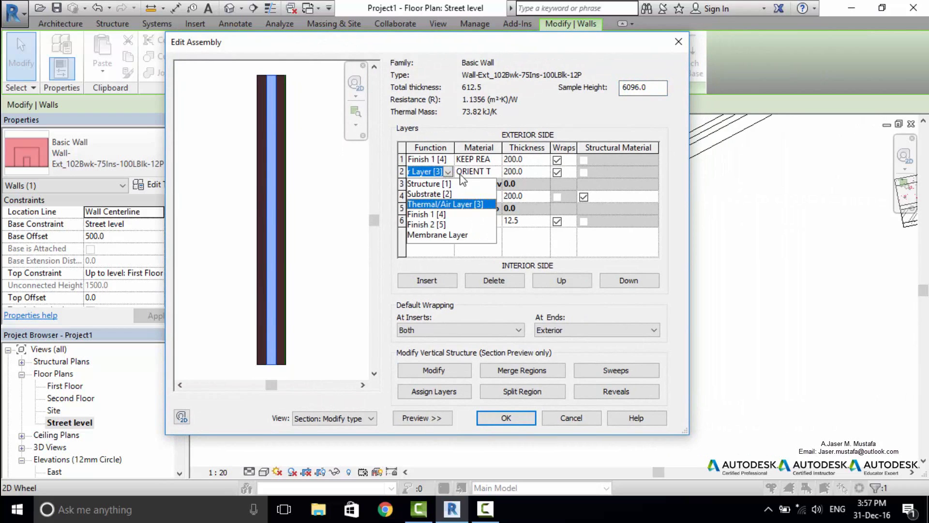
{"action": "left_click", "coordinate": [465, 174]}
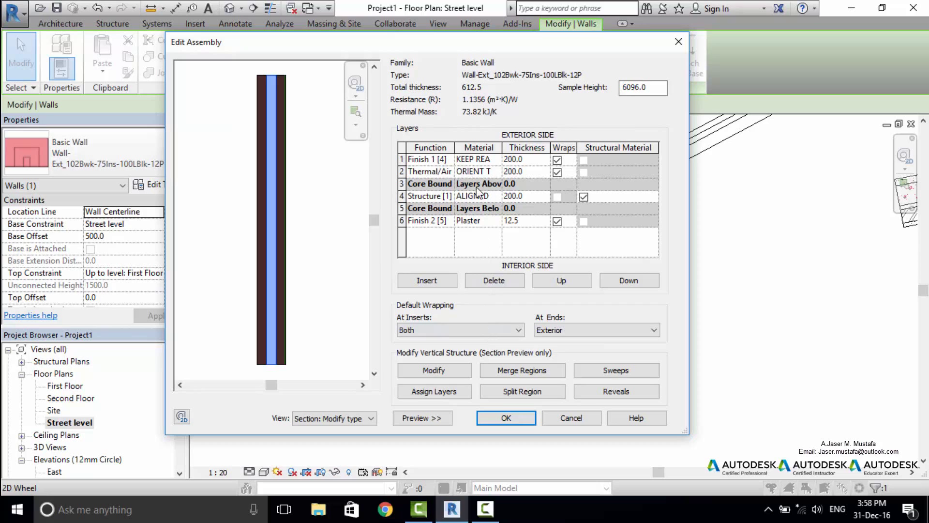
{"action": "left_click", "coordinate": [426, 220]}
{"action": "key", "text": "Escape"}
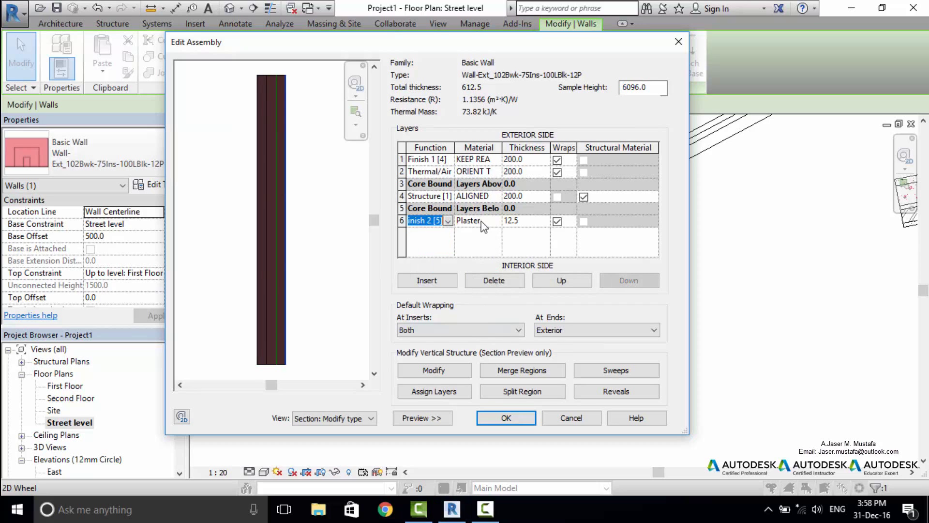